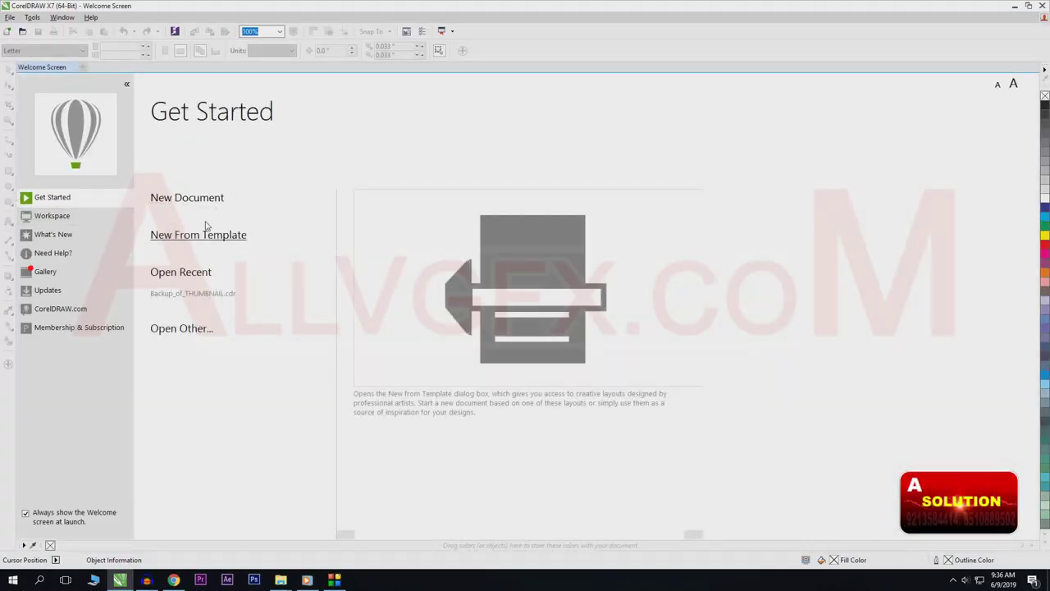
Start a 1280×720 px document and drag a rectangle covering the whole page.
left_click(187, 197)
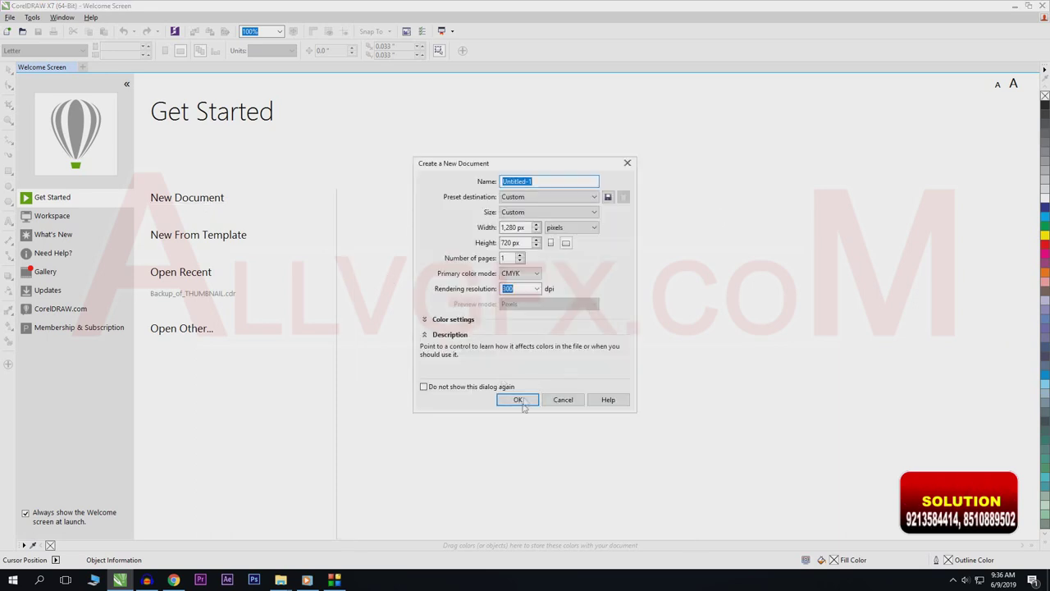
left_click(522, 403)
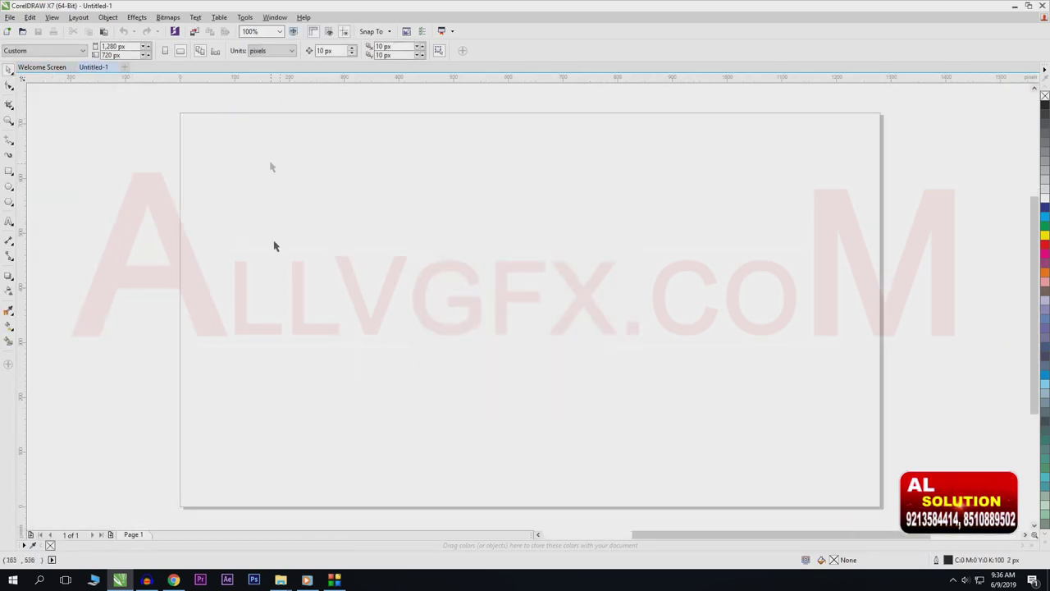
left_click(9, 172)
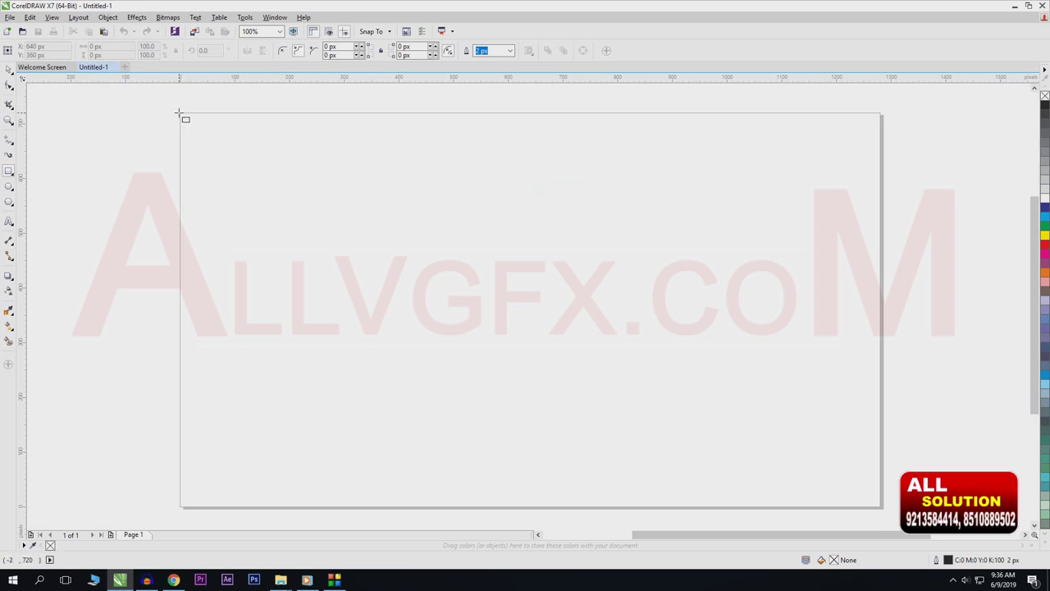
left_click_drag(180, 113, 847, 459)
Fit the page to the window and lock the page-sized rectangle through its right-click options.
key("space")
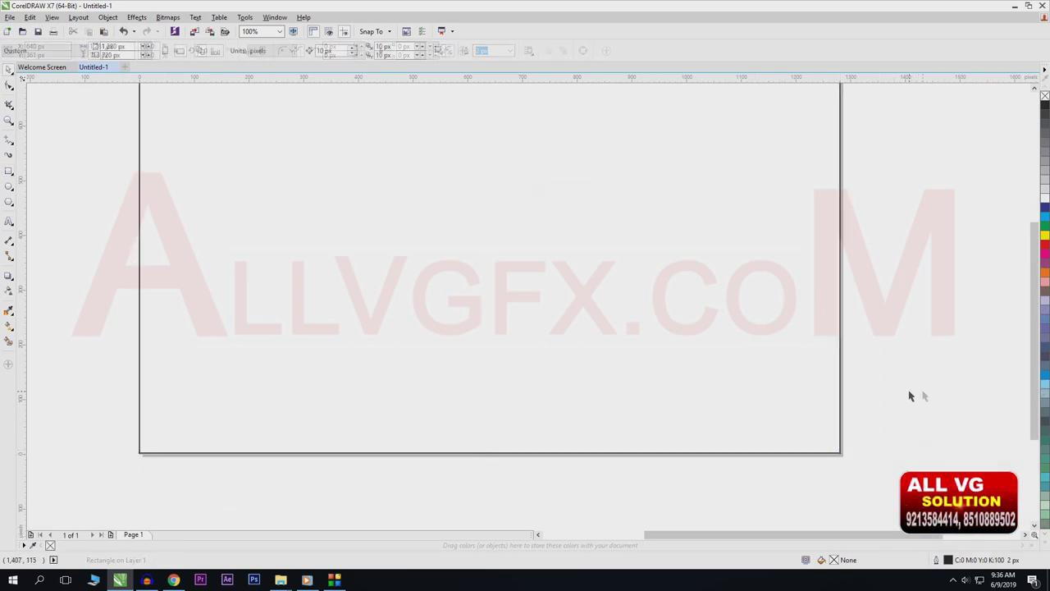
scroll(708, 213, "down", 2)
key("shift+F4")
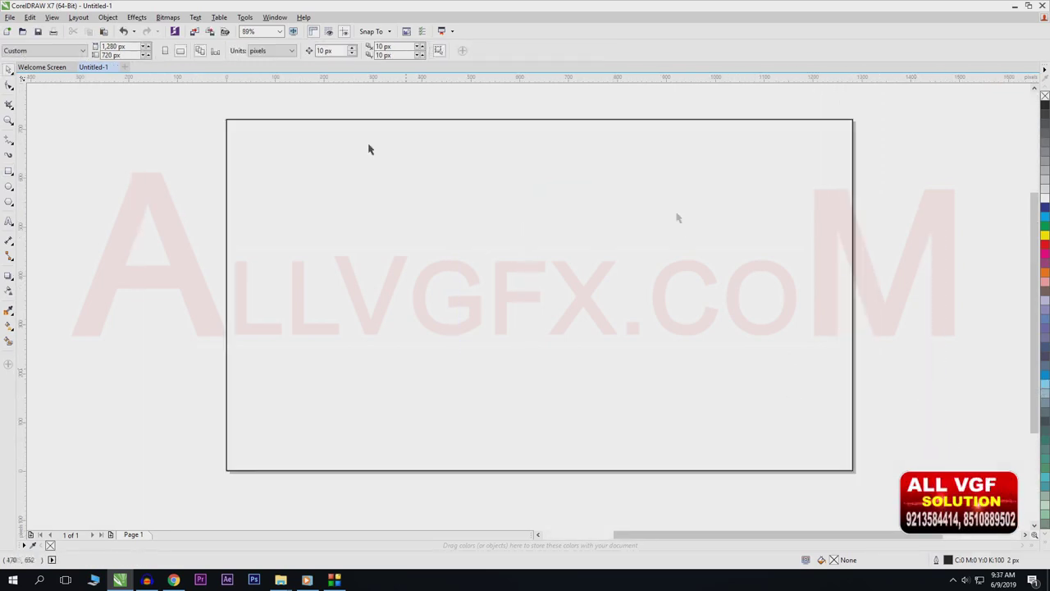
key("space")
left_click(272, 120)
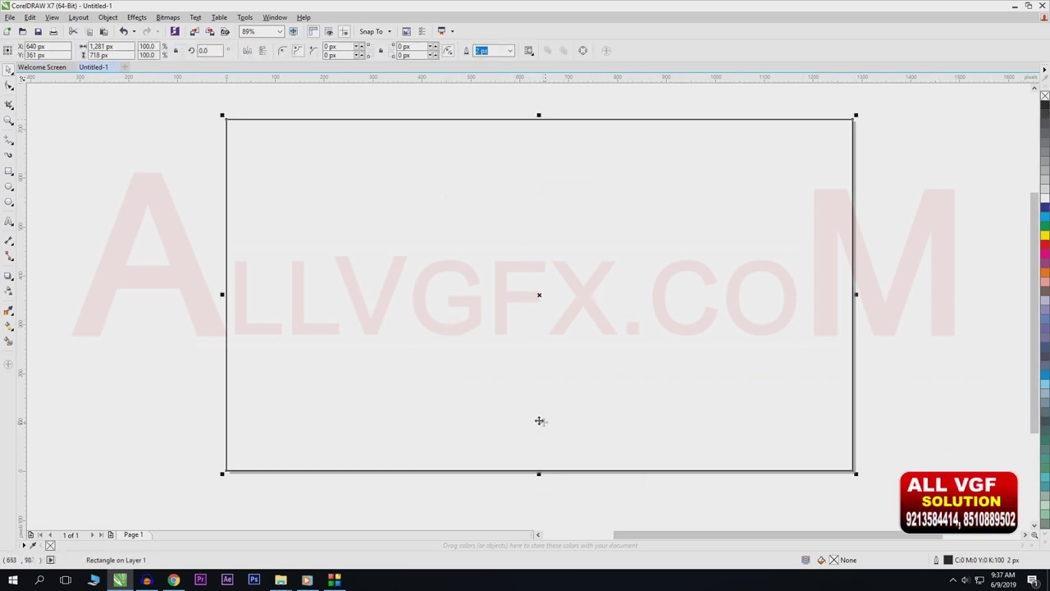
right_click(374, 203)
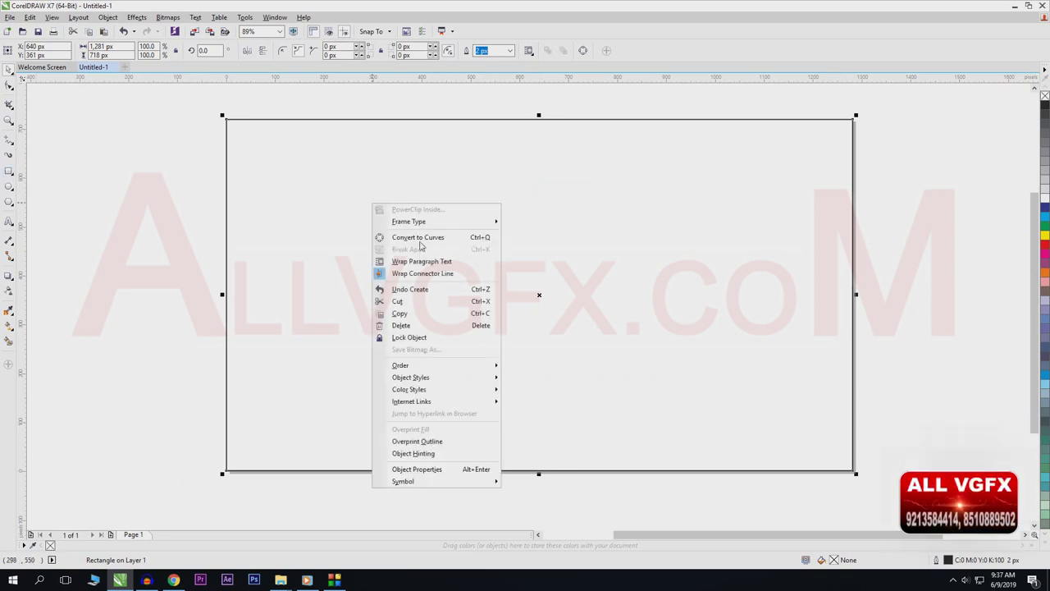
left_click(418, 338)
left_click(113, 173)
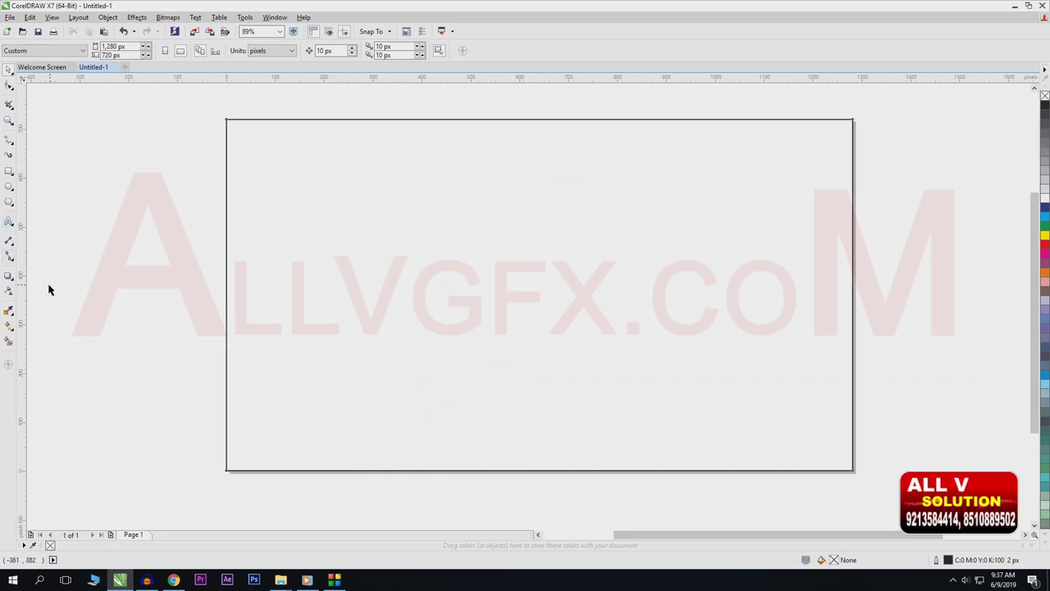
Draw full-width header and footer strips, raising the footer to about 117 px tall.
left_click(9, 172)
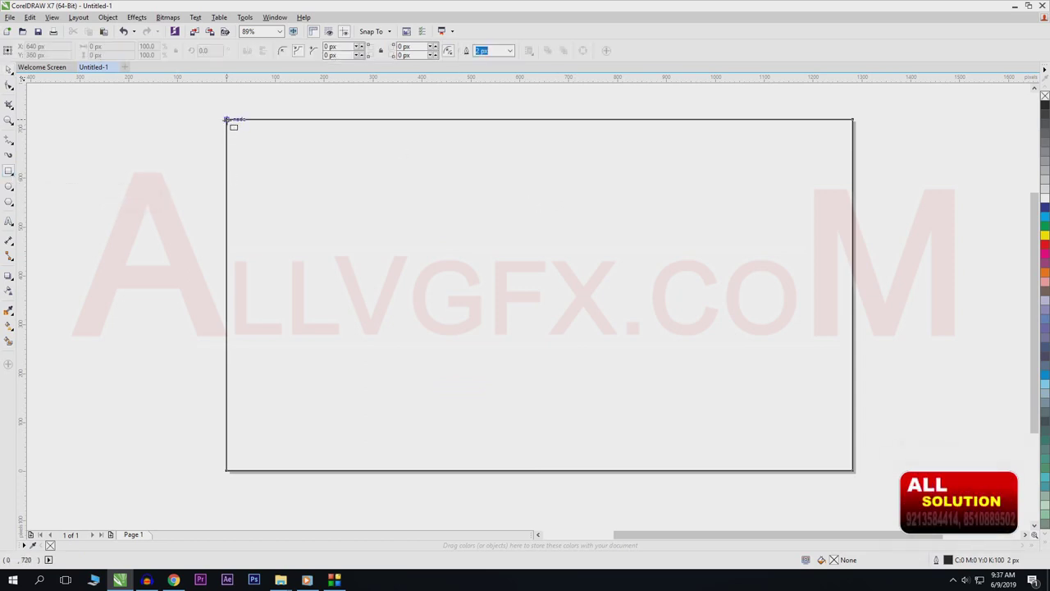
left_click_drag(226, 120, 855, 177)
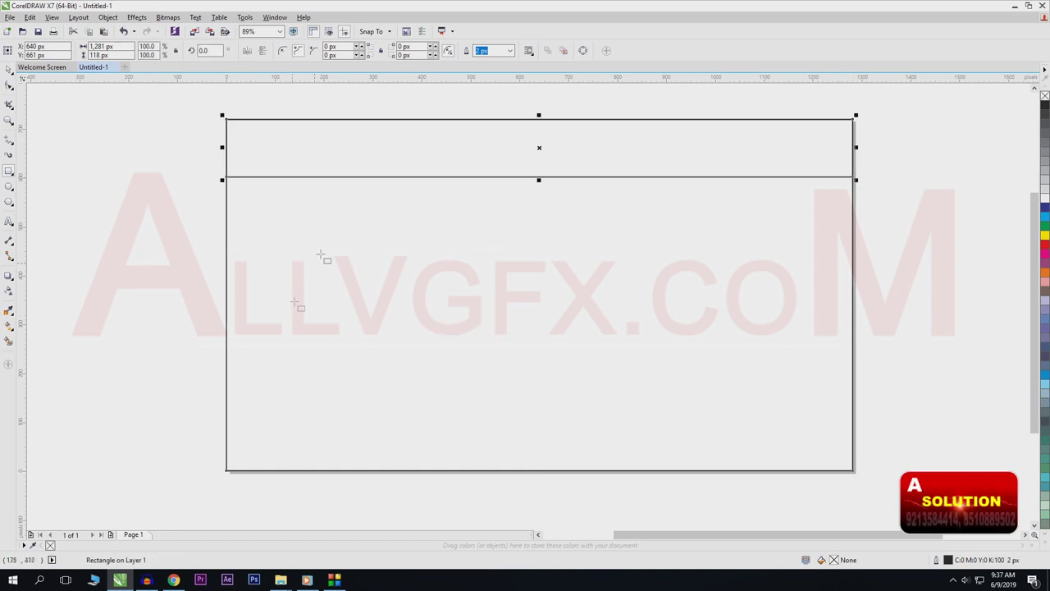
left_click_drag(227, 420, 853, 473)
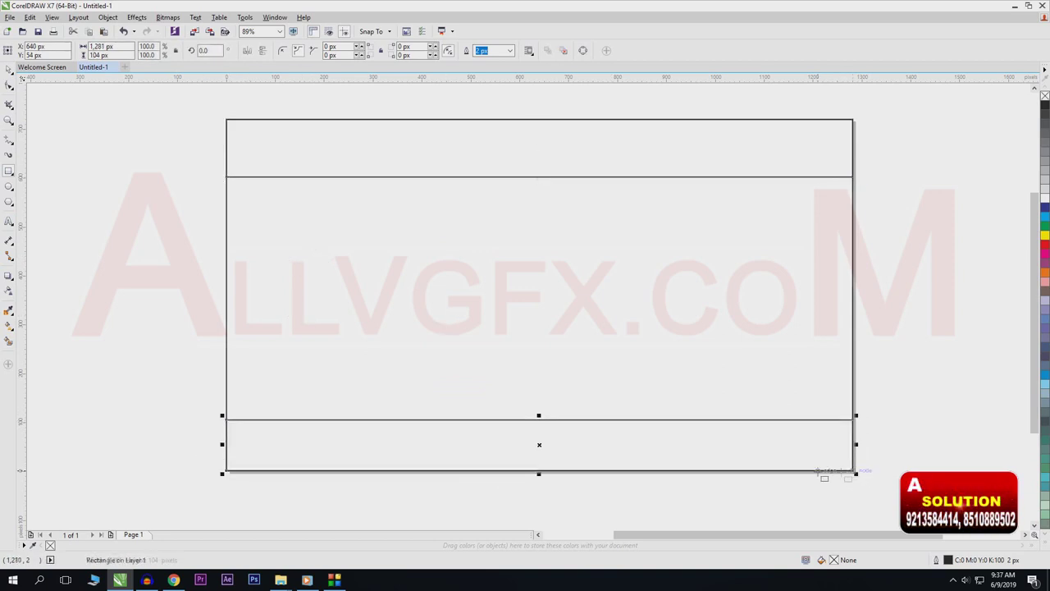
left_click_drag(540, 416, 540, 408)
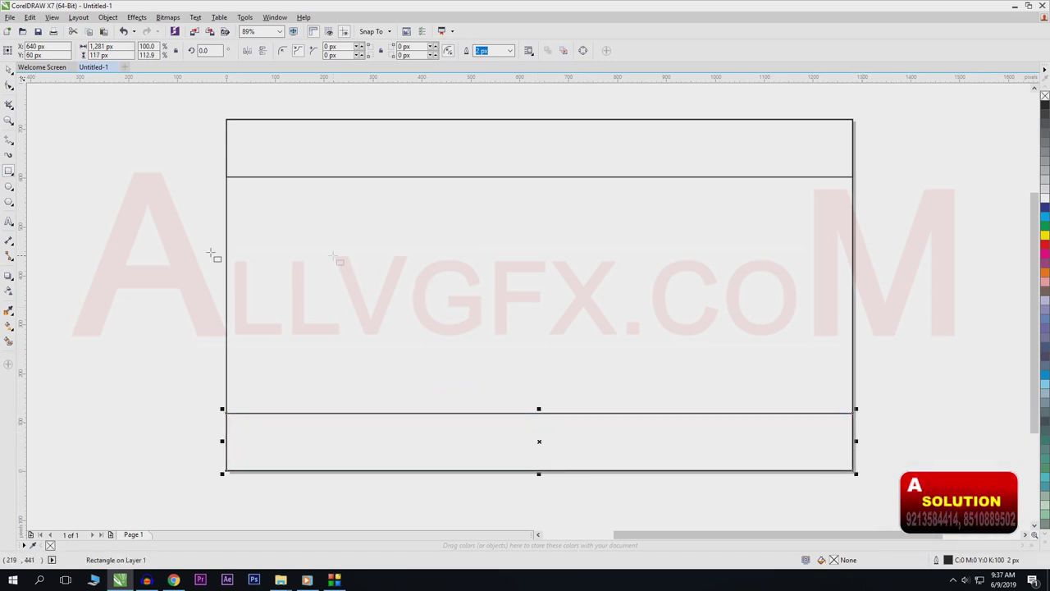
left_click(10, 72)
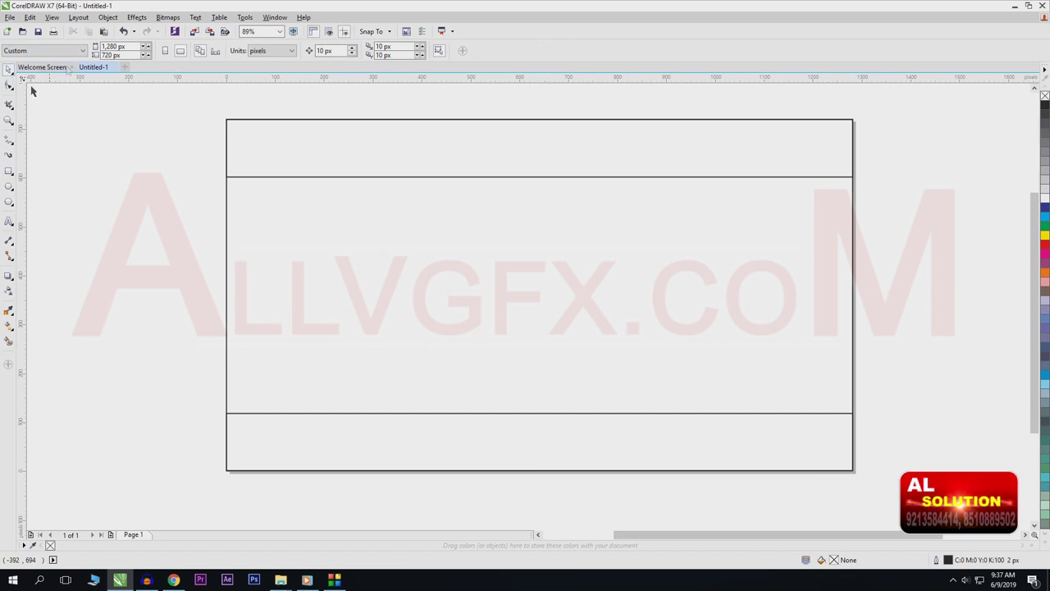
left_click(395, 147)
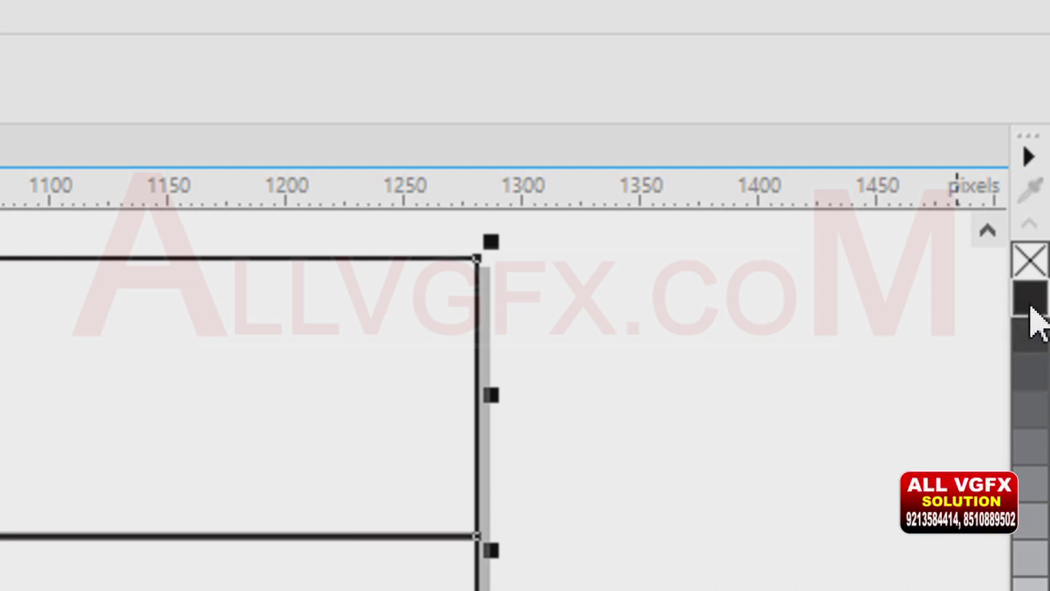
Apply the black palette swatch to the header strip and the Red swatch to the footer strip.
left_click(1027, 304)
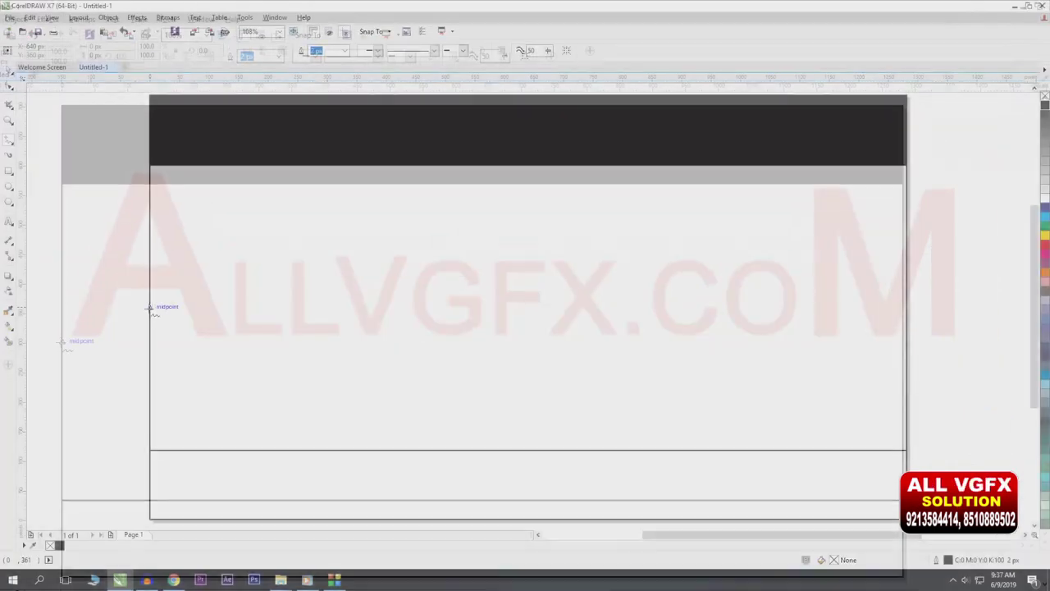
scroll(599, 377, "down", 1)
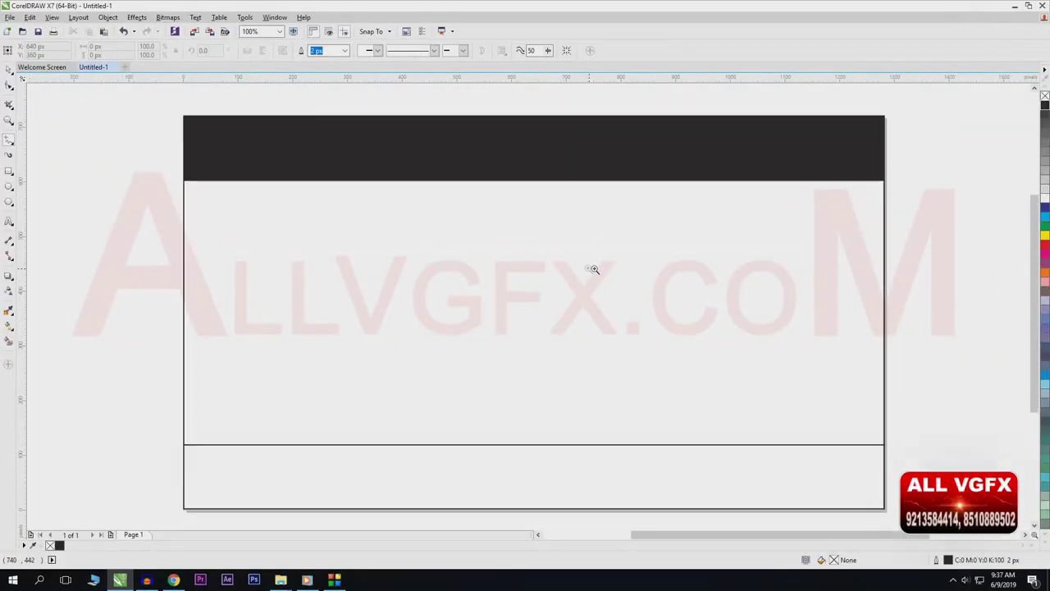
left_click(405, 334)
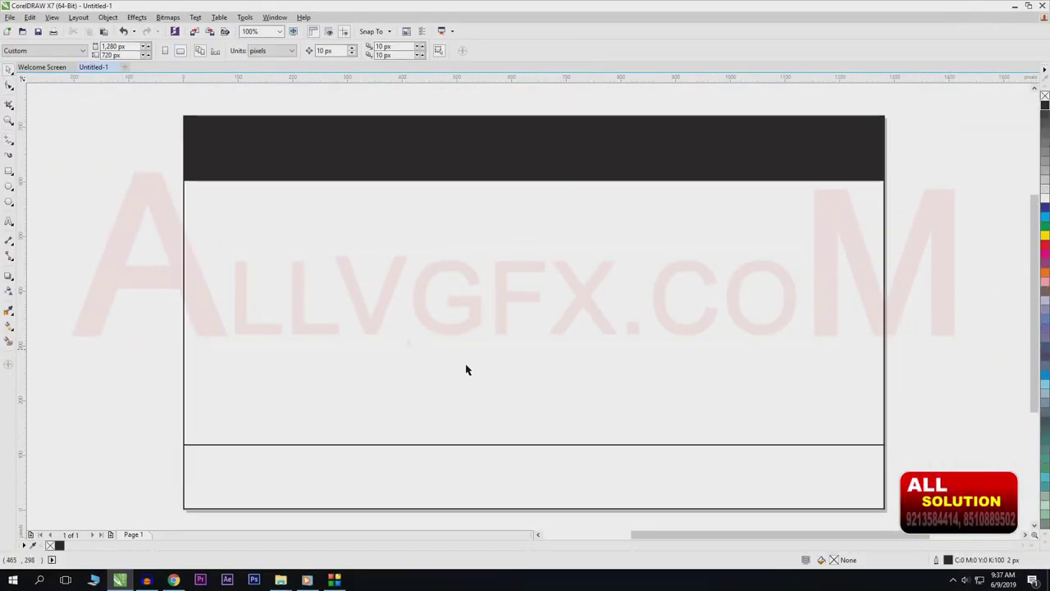
left_click(435, 471)
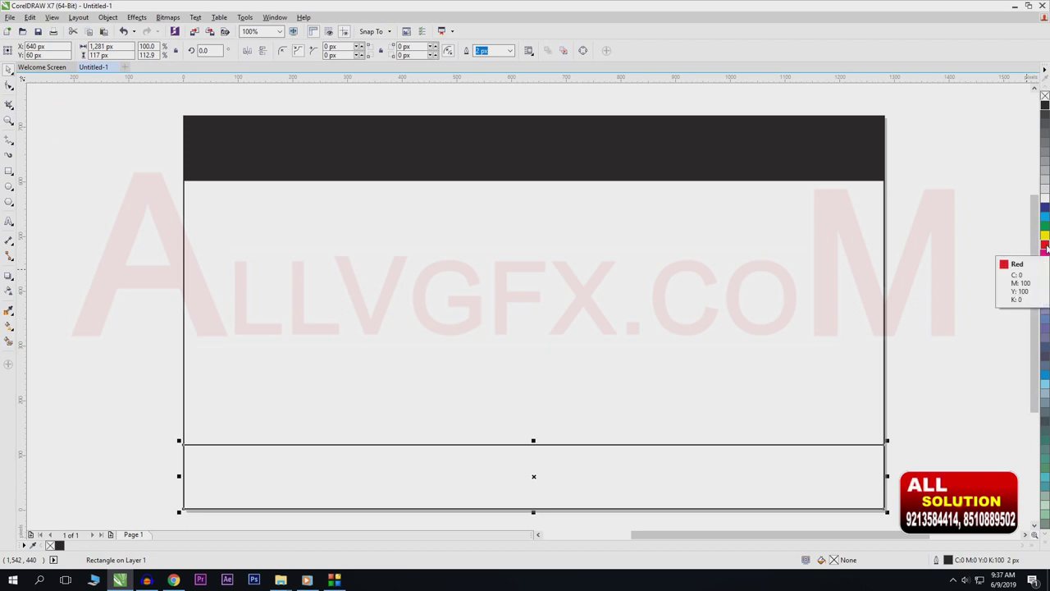
left_click(1045, 246)
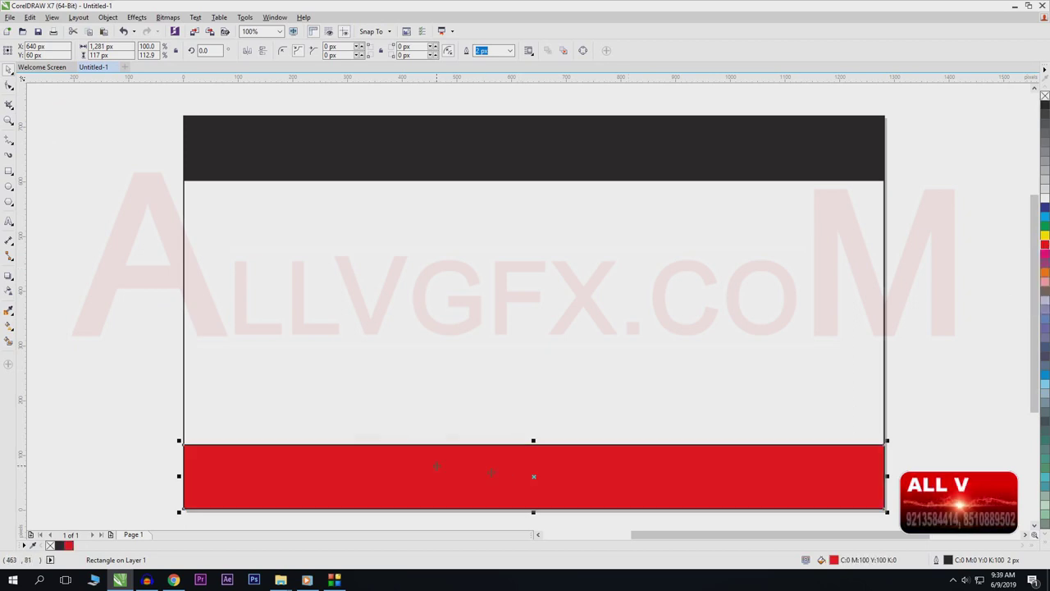
left_click(457, 466)
key("ctrl+z")
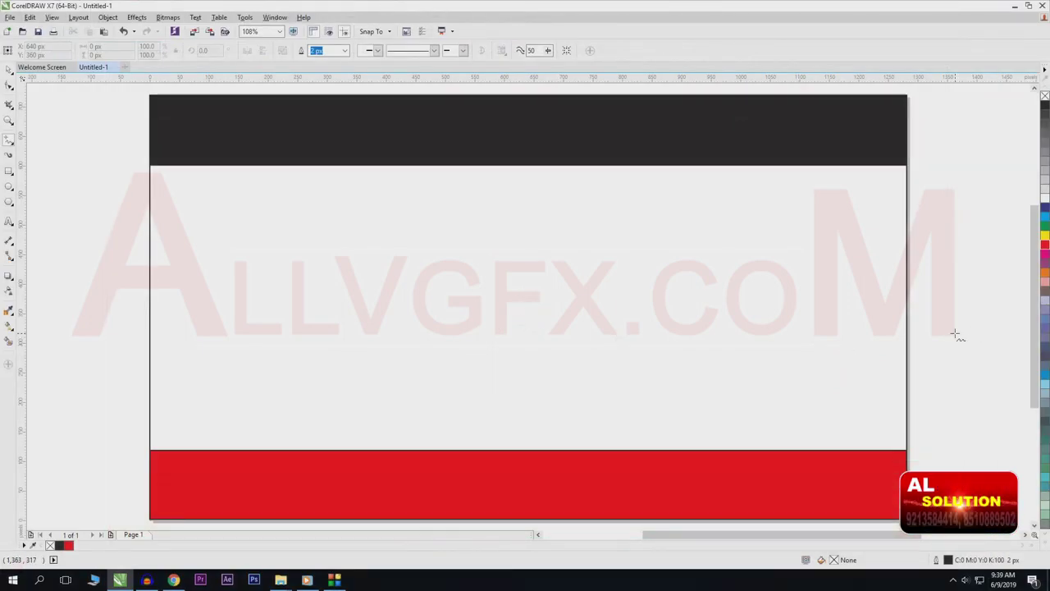
key("space")
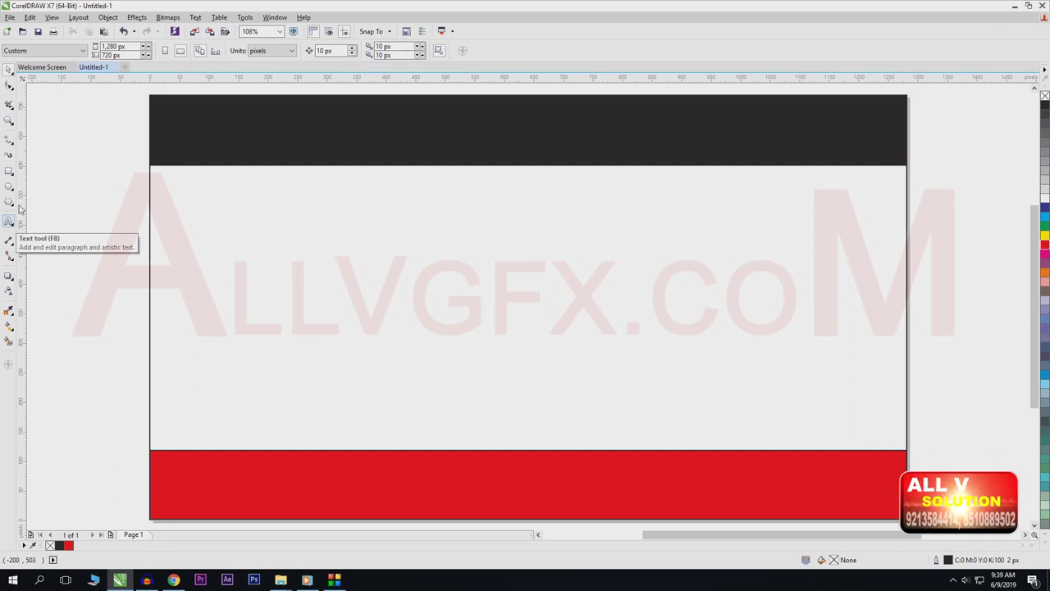
Browse the text options and the Text tool flyout, cancelling an empty text entry.
left_click(195, 17)
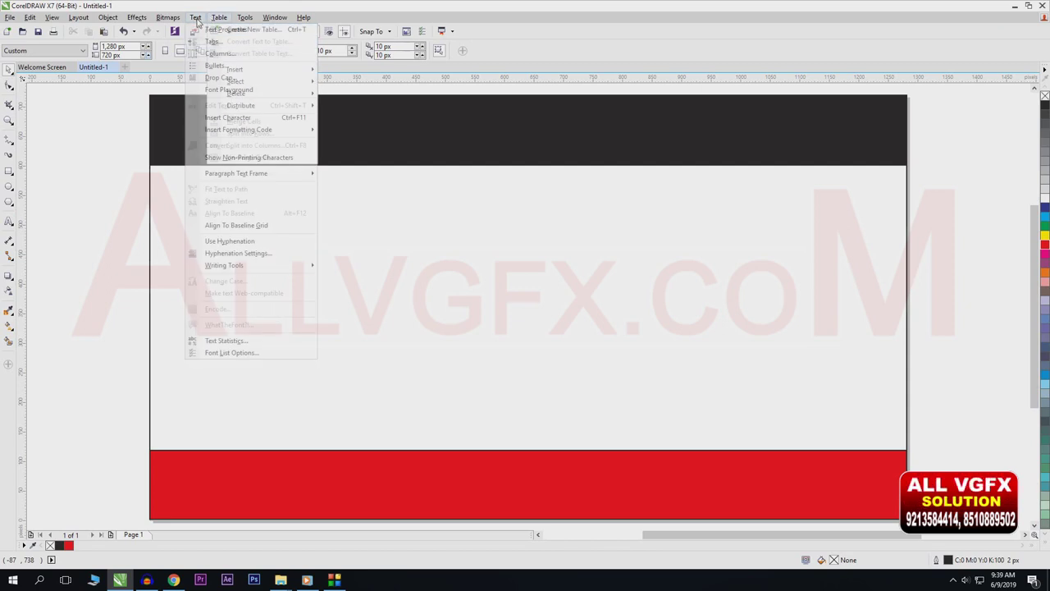
left_click(90, 324)
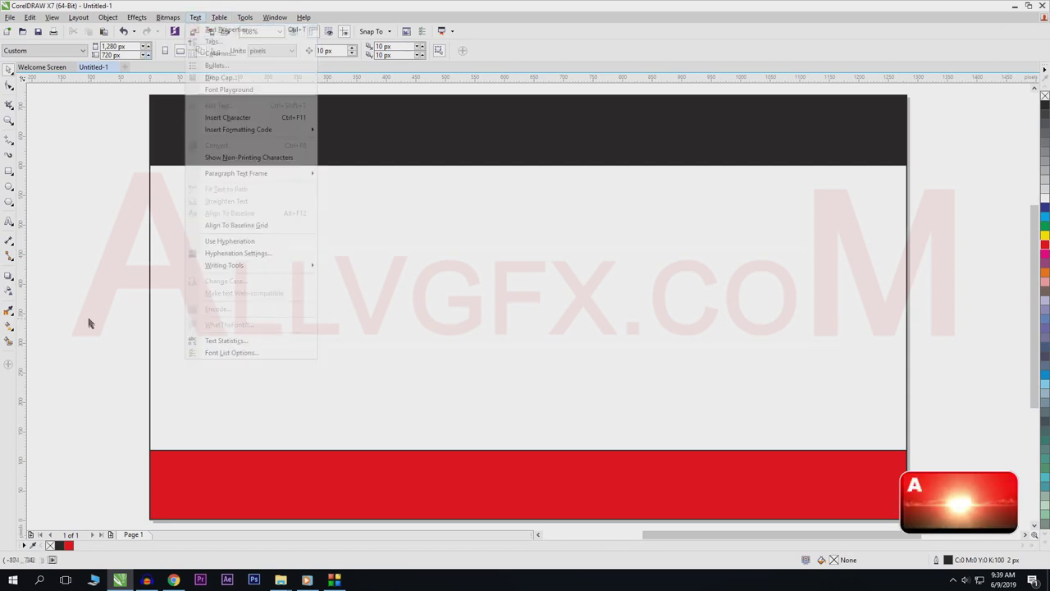
left_click(8, 223)
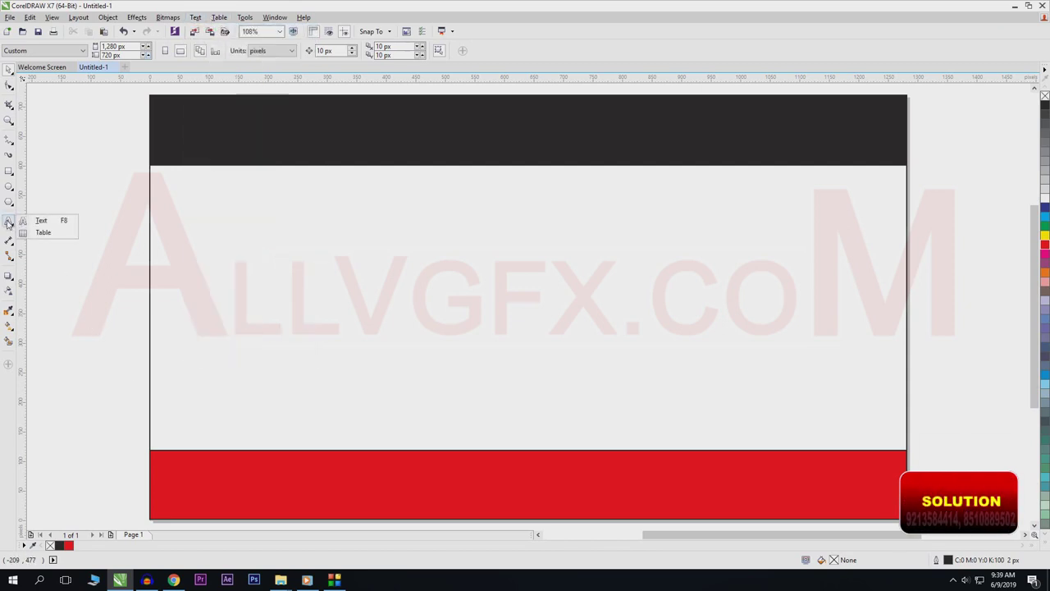
left_click(49, 222)
left_click(246, 146)
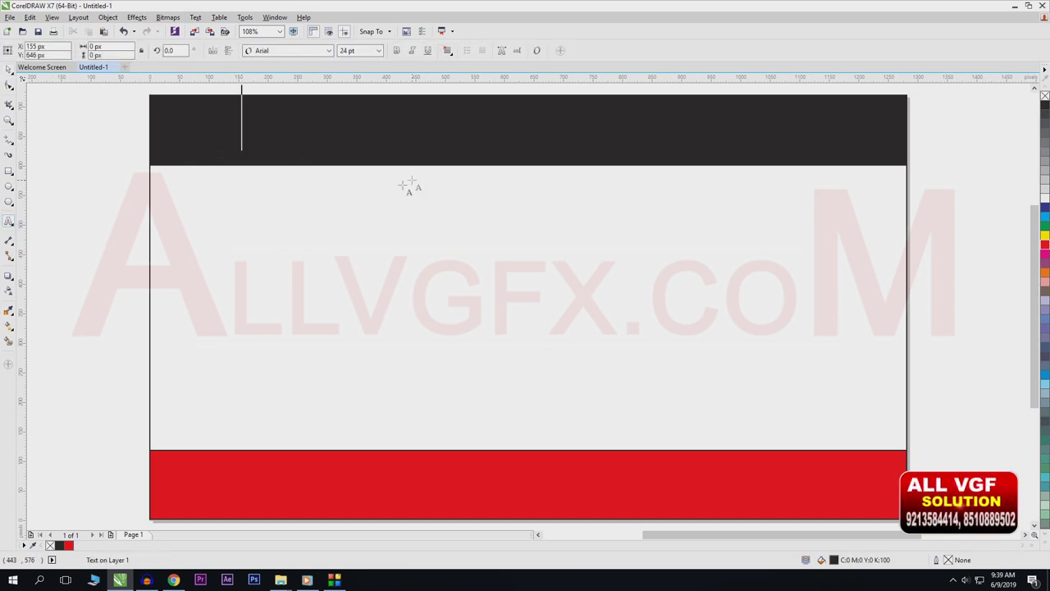
key("ctrl+space")
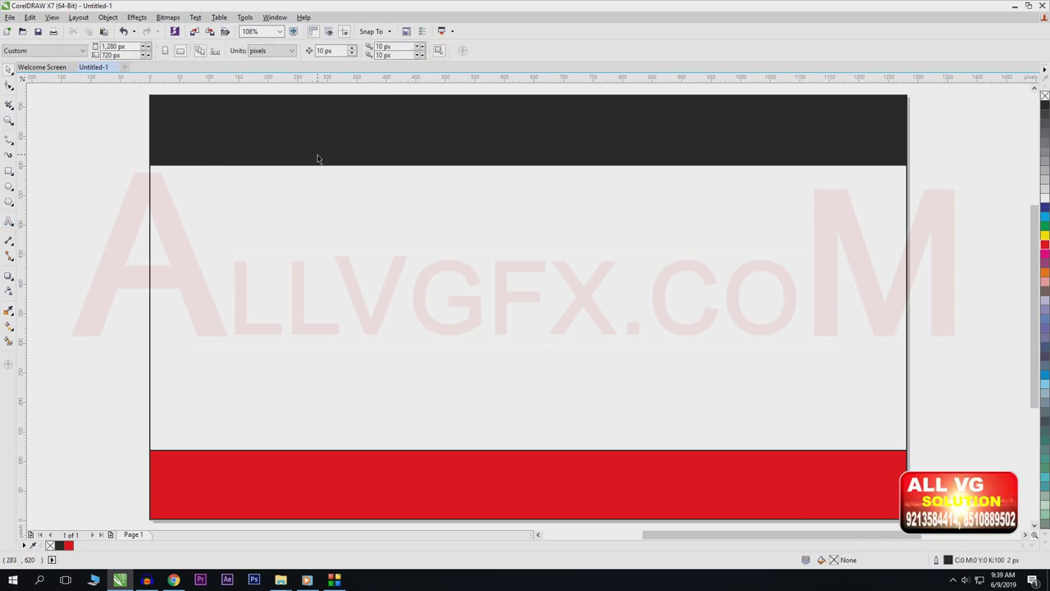
Type the headline '?kksuh vc ugh [ksy ldsxs' on the page with the Text tool.
key("F8")
left_click(224, 137)
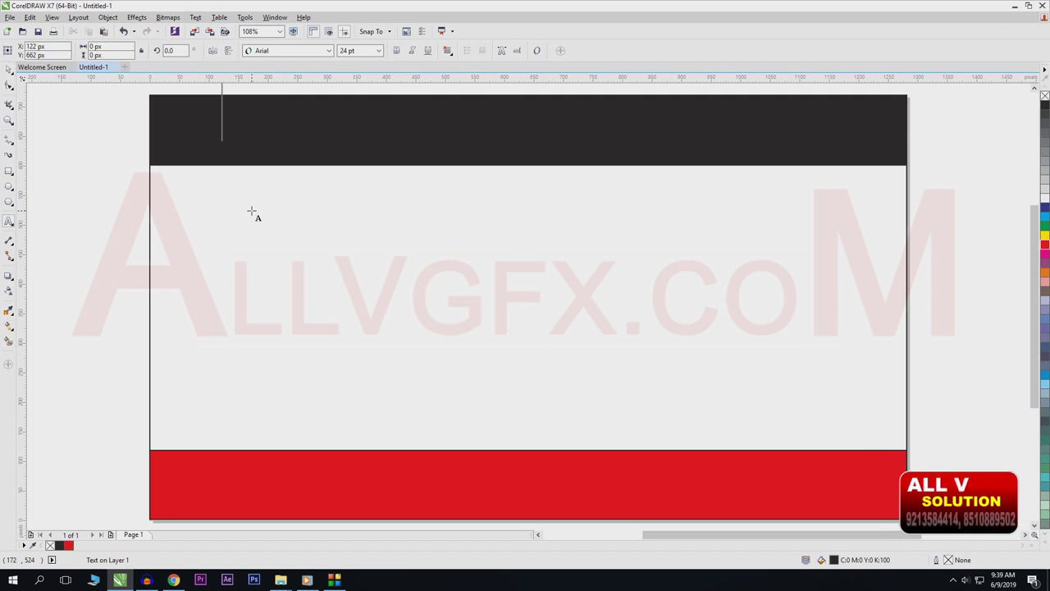
type("Glob")
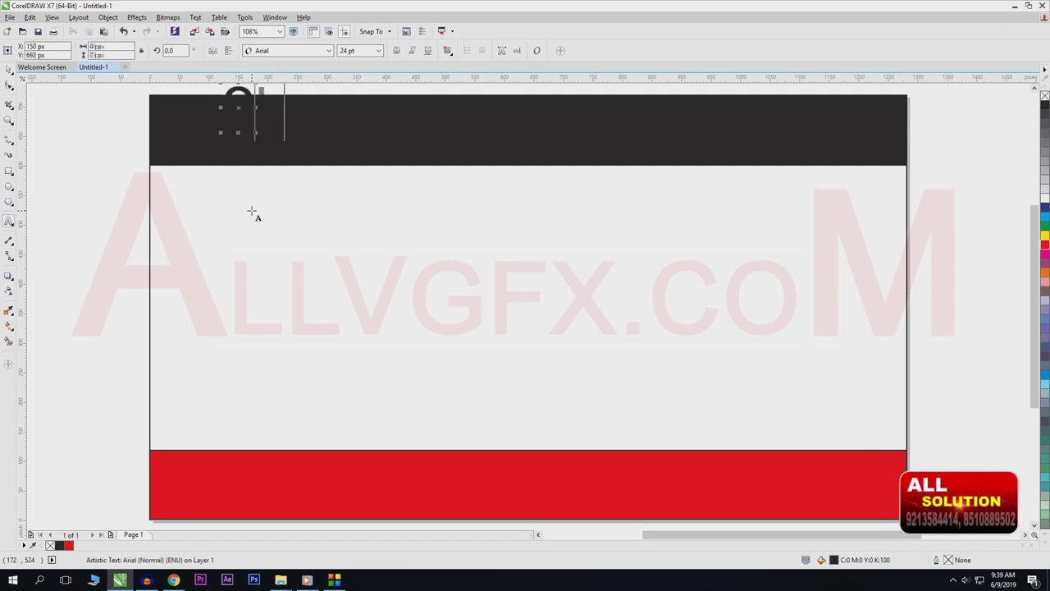
type("alsoftech")
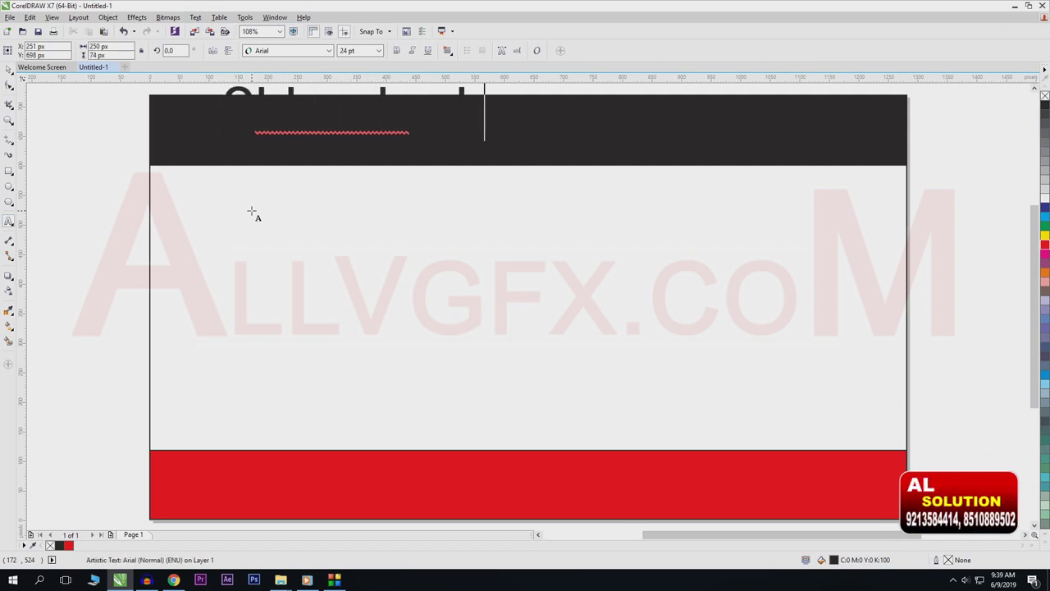
key("BackSpace")
key("BackSpace")
key("BackSpace")
type("and Flexible")
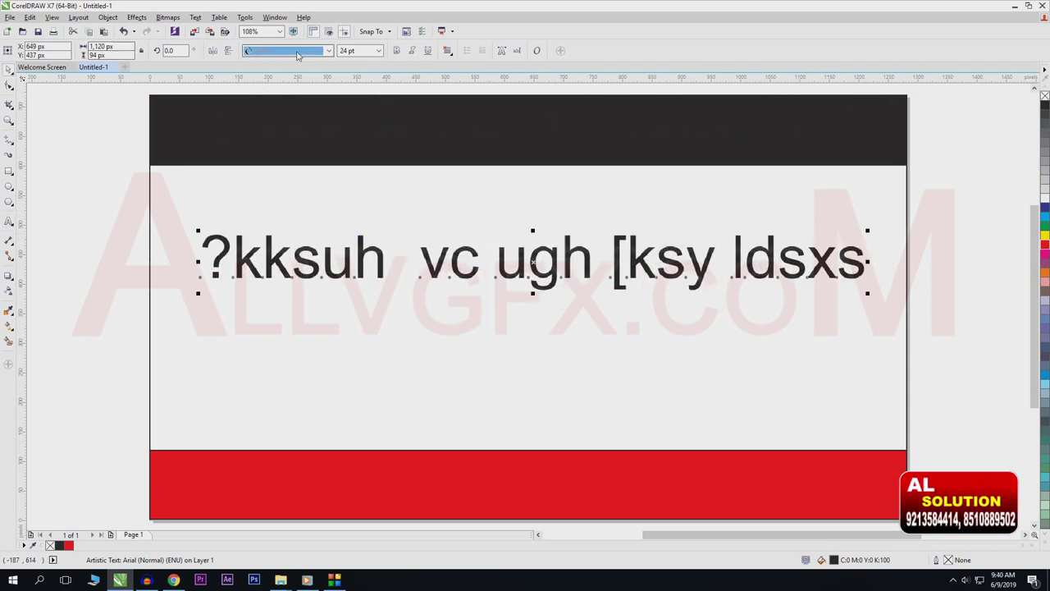
Browse the font list, previewing Arial and then applying MONARCH719 to the headline.
left_click(297, 51)
type("k")
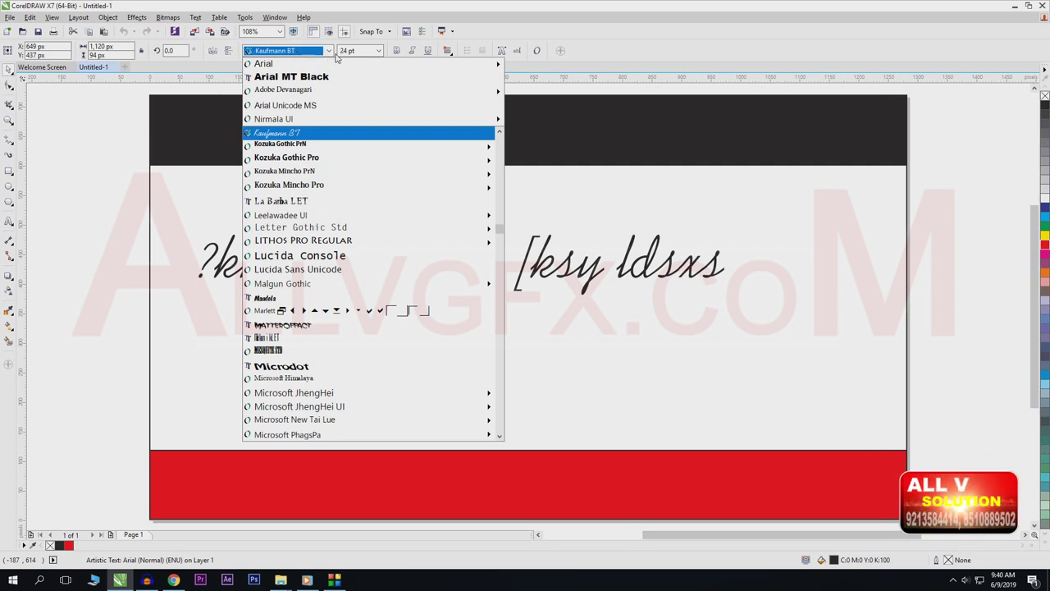
key("Escape")
left_click(329, 51)
left_click(328, 51)
left_click(328, 51)
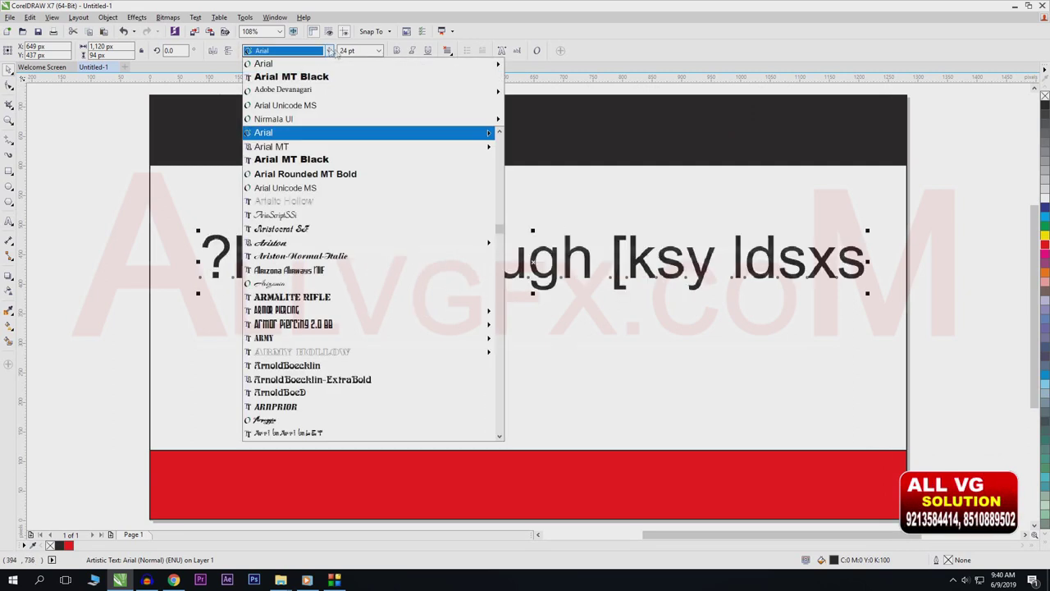
left_click(500, 249)
left_click_drag(499, 248, 500, 419)
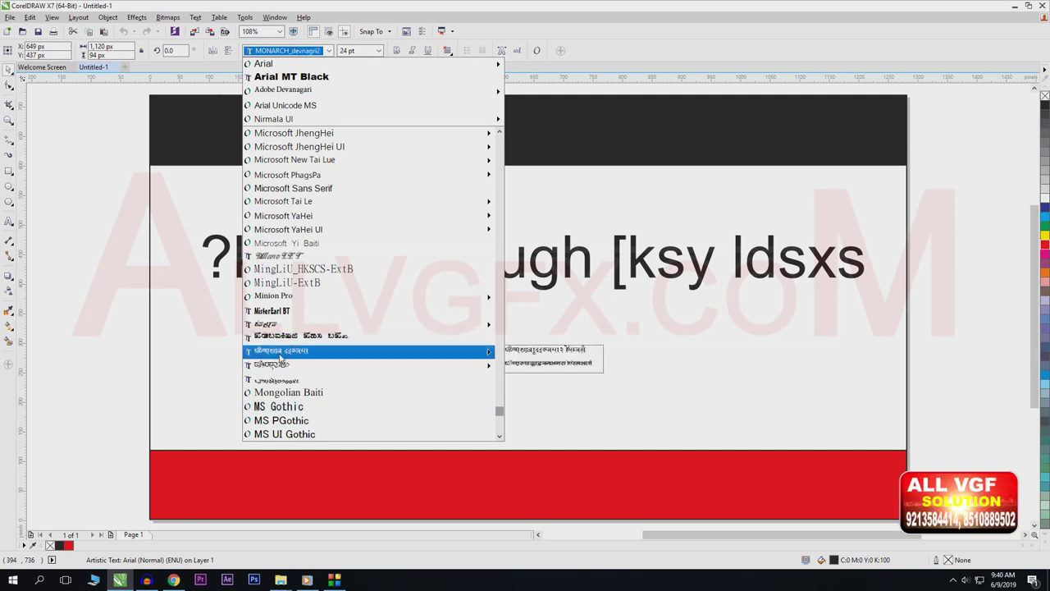
left_click(290, 353)
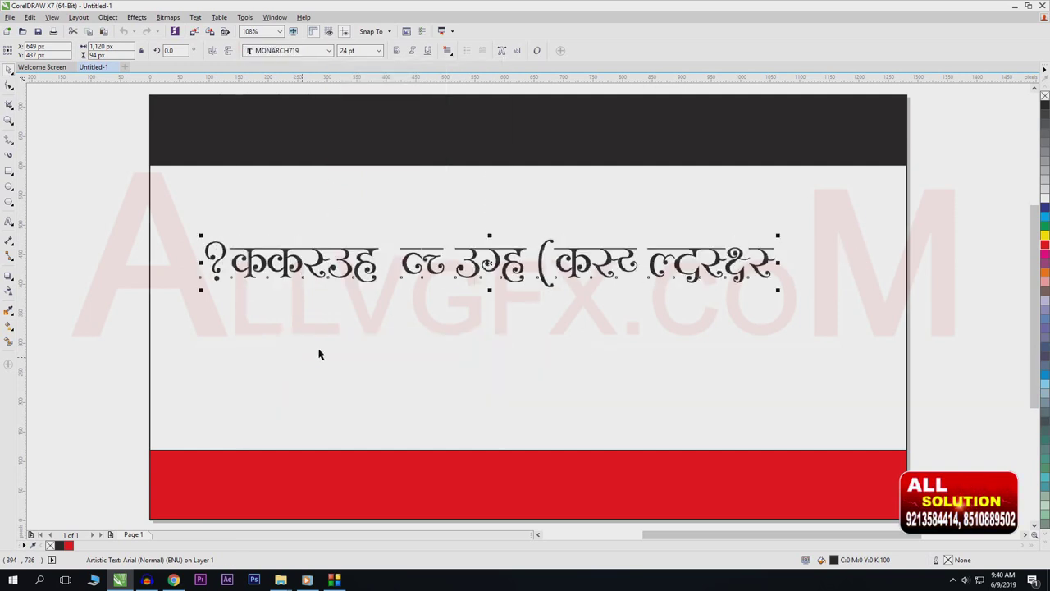
Switch the headline to AABheem, narrow it horizontally and delete the extra space before अब.
left_click(329, 51)
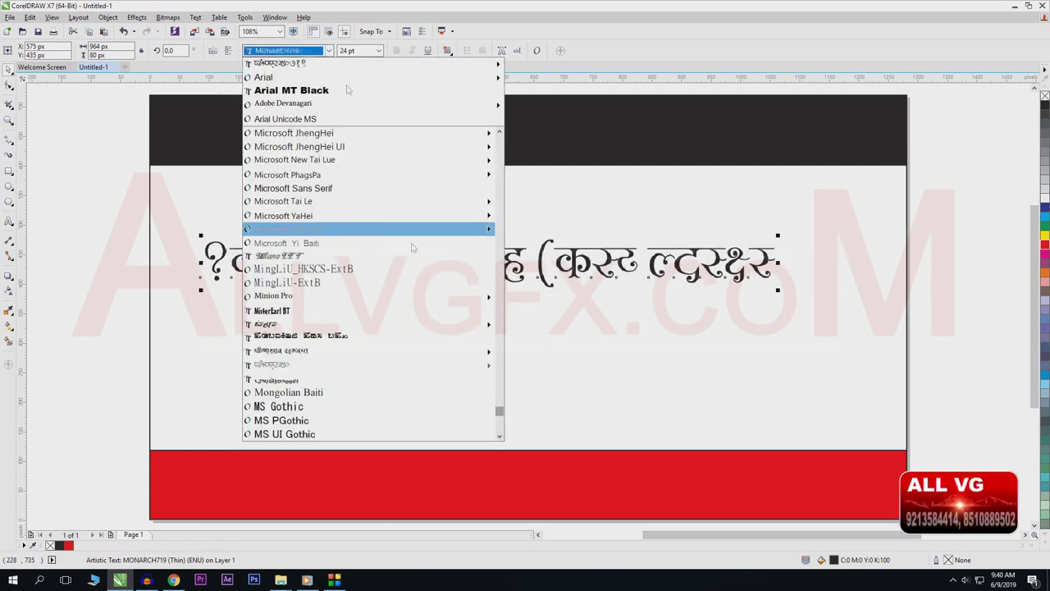
mouse_move(499, 412)
left_mouse_down()
mouse_move(503, 438)
mouse_move(499, 123)
mouse_move(498, 150)
left_mouse_up()
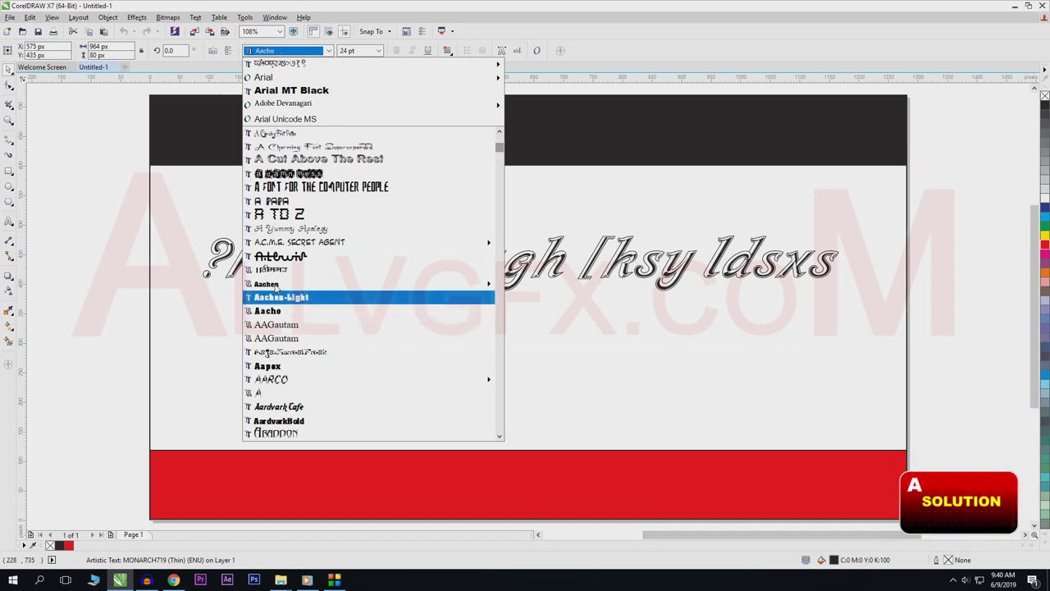
left_click(460, 270)
left_click(418, 271)
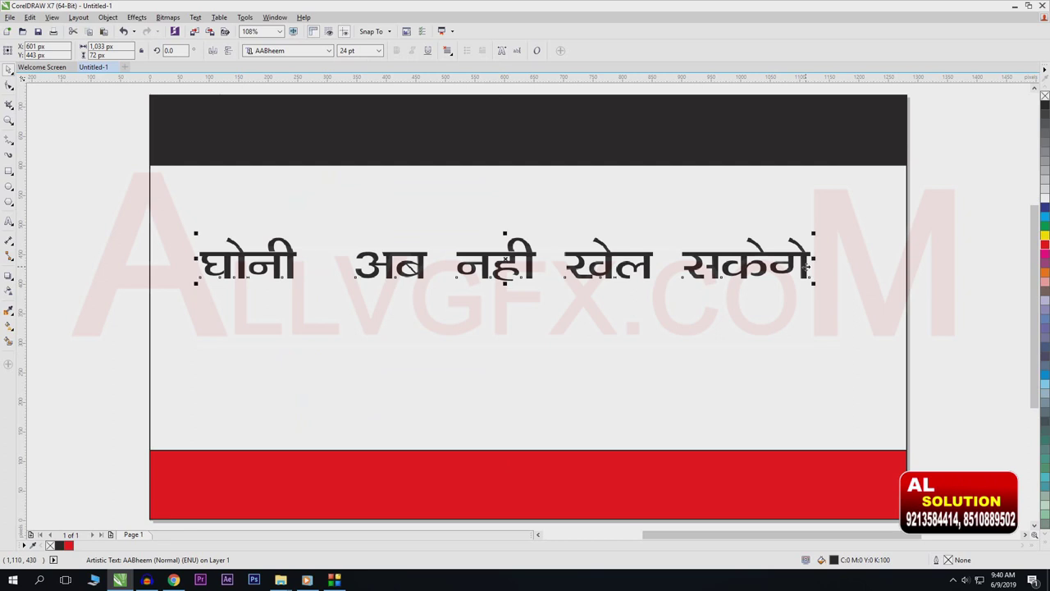
left_click_drag(808, 265, 718, 264)
double_click(428, 267)
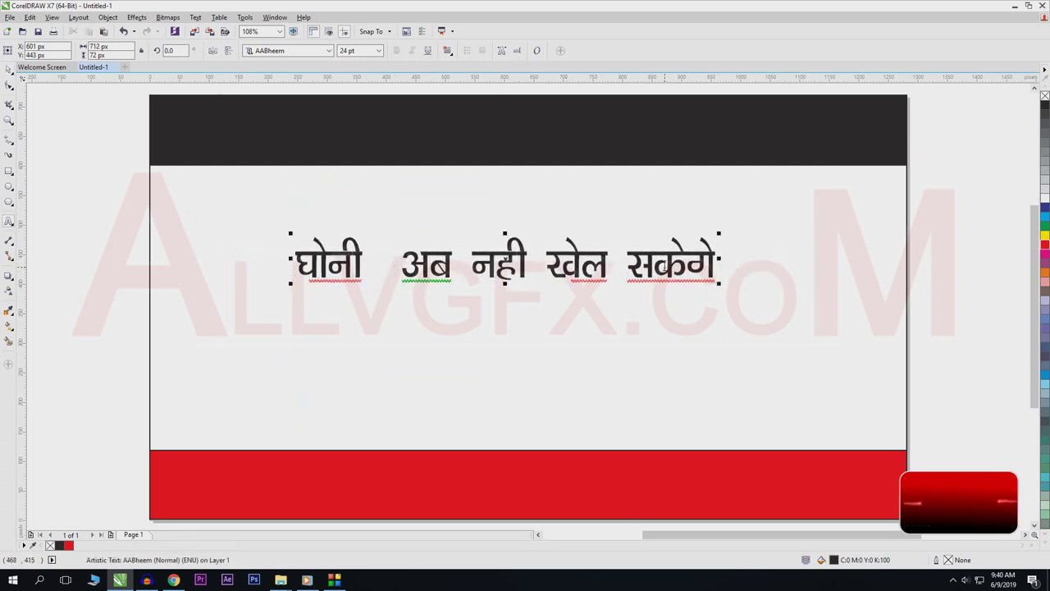
key("BackSpace")
key("Escape")
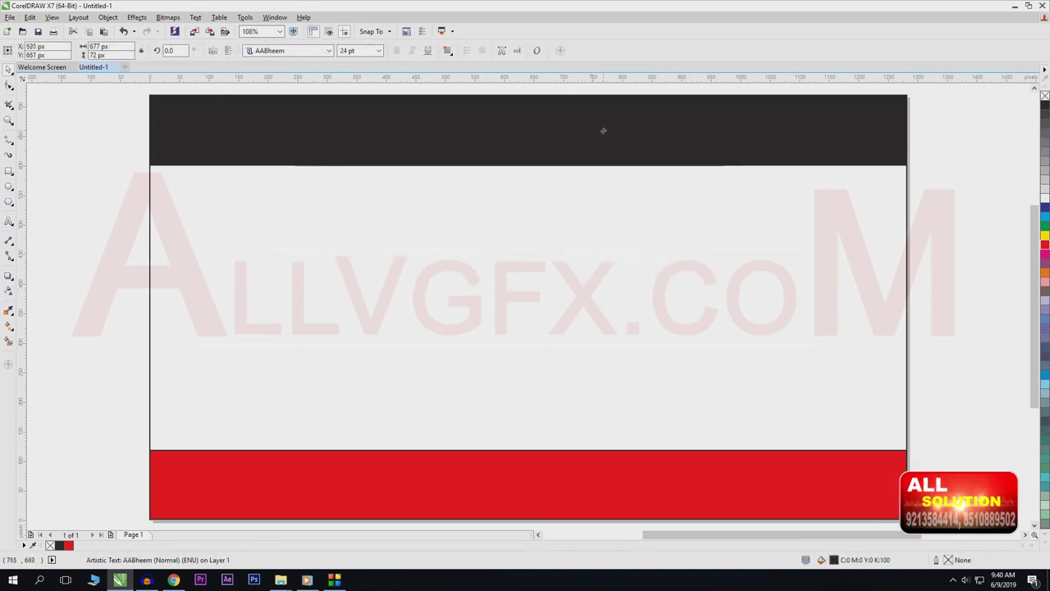
Colour the top headline white and drag a copy of it down onto the red band.
left_click(1045, 190)
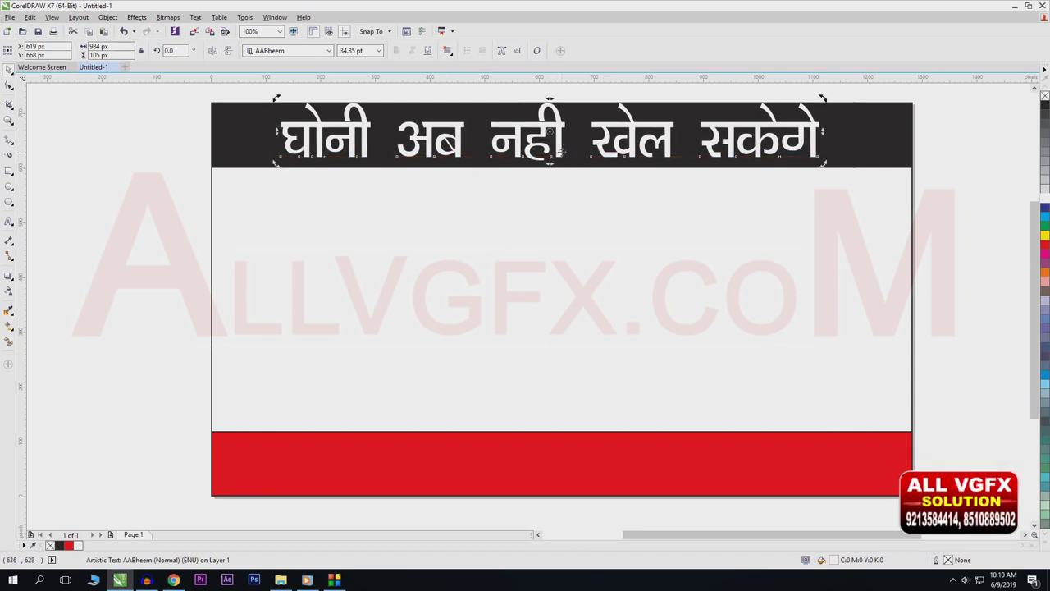
left_click_drag(560, 148, 565, 307)
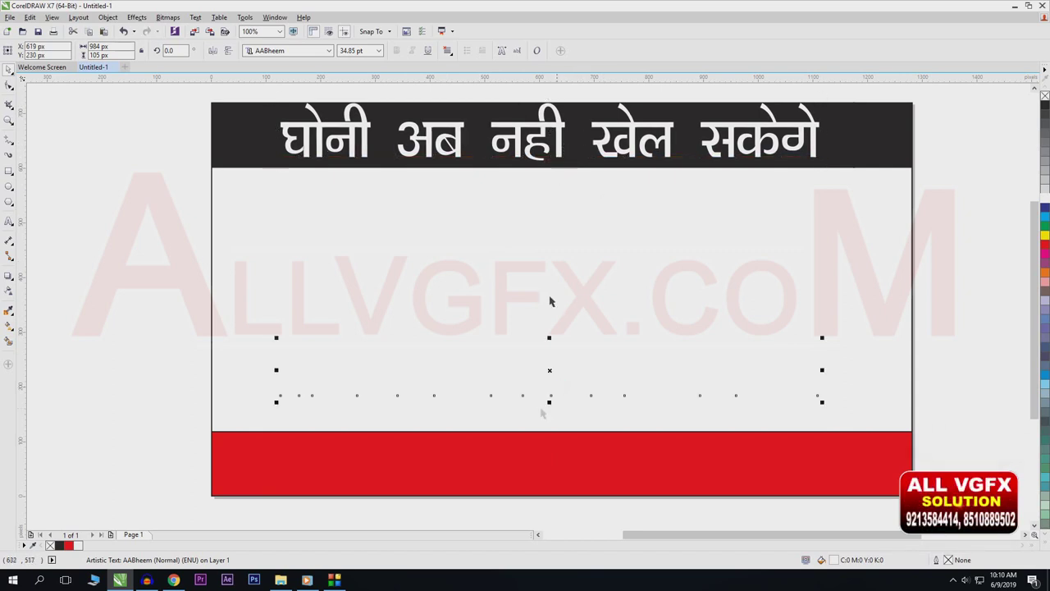
left_click_drag(548, 370, 602, 470)
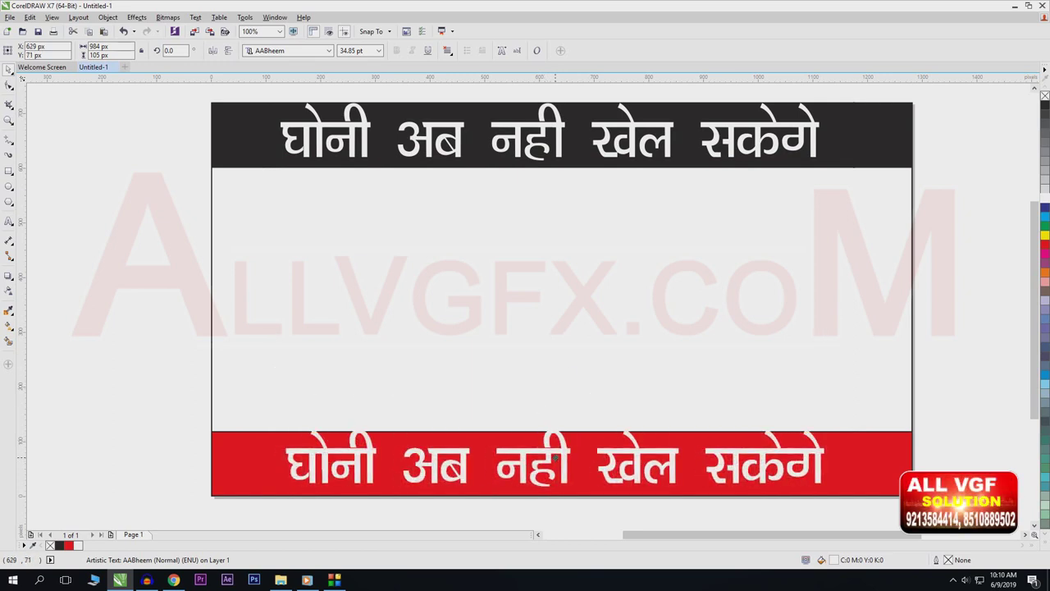
Replace the copied text with 'धोनी पर ग्लब्स पहनने पर बैन'.
double_click(562, 467)
key("ctrl+a")
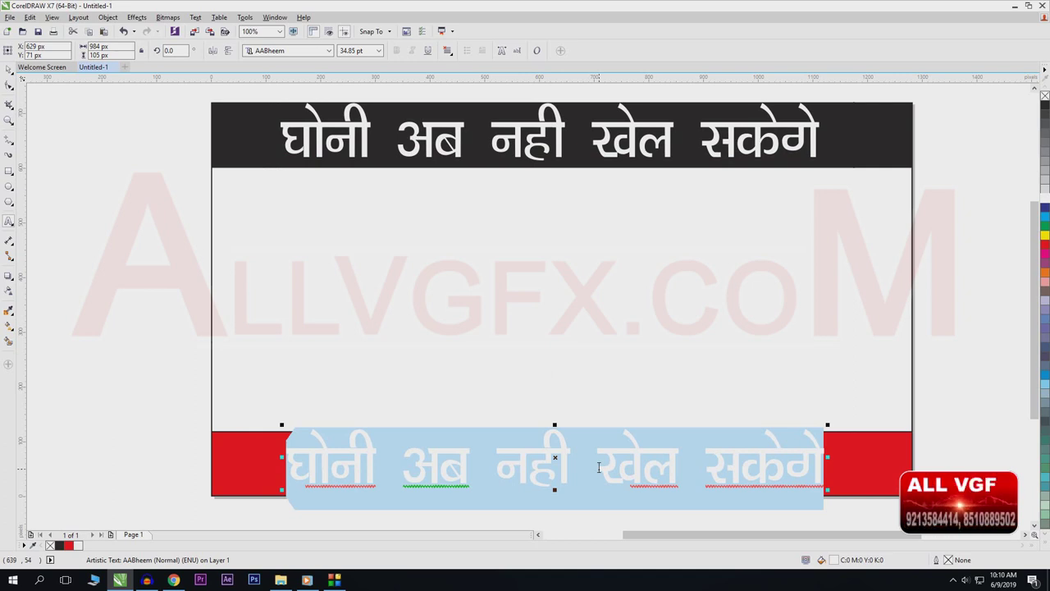
type("धोना")
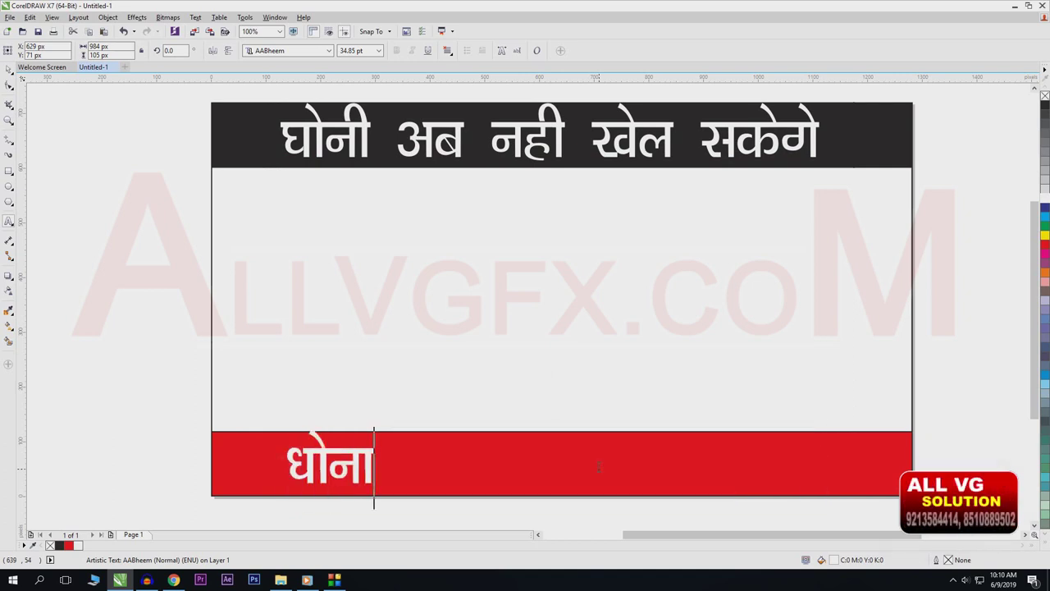
key("BackSpace")
type("ी ")
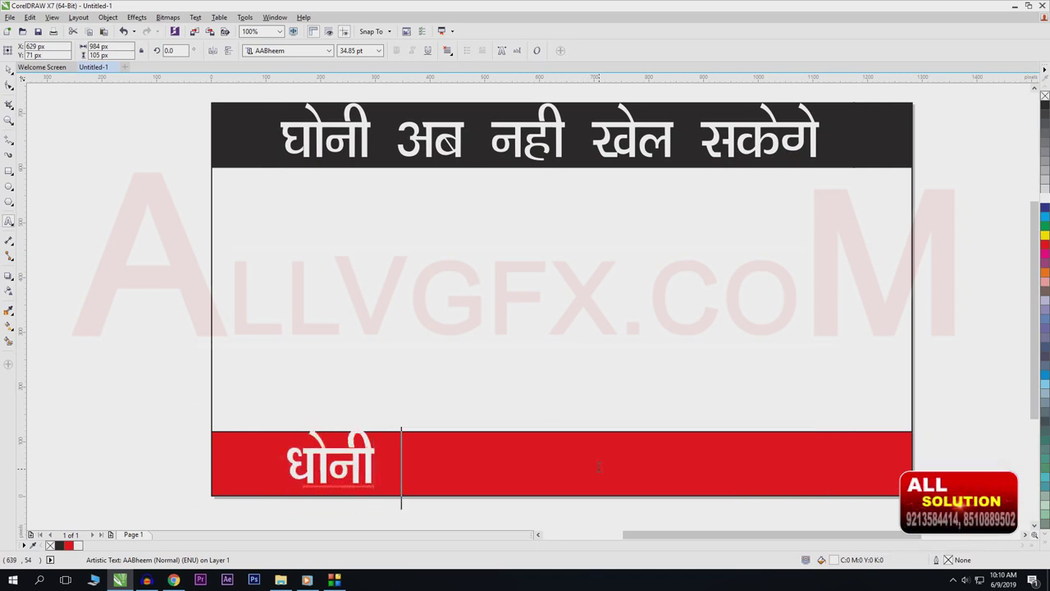
type("पर ग")
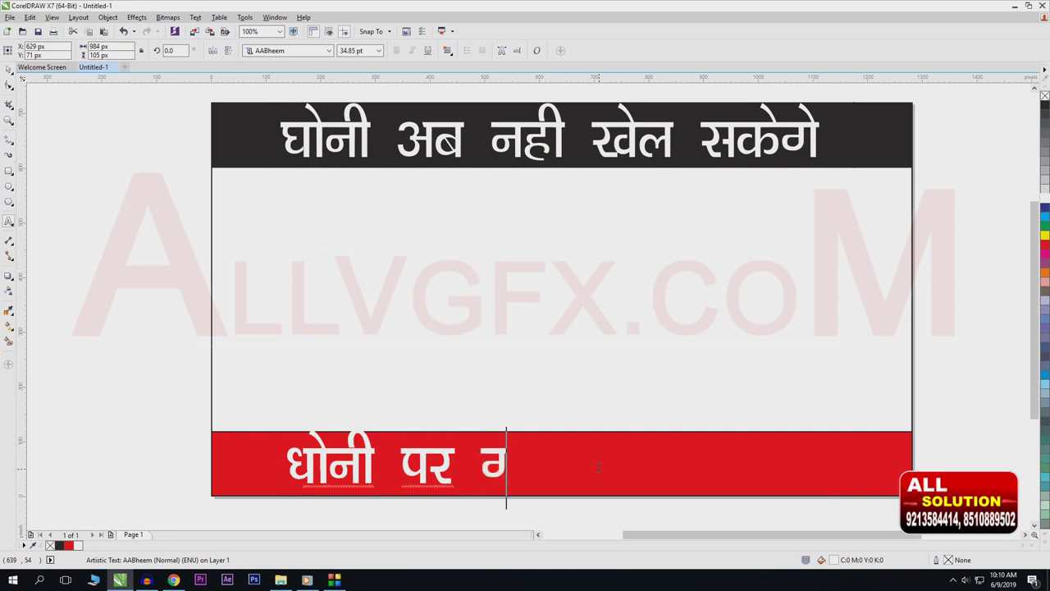
type("बल")
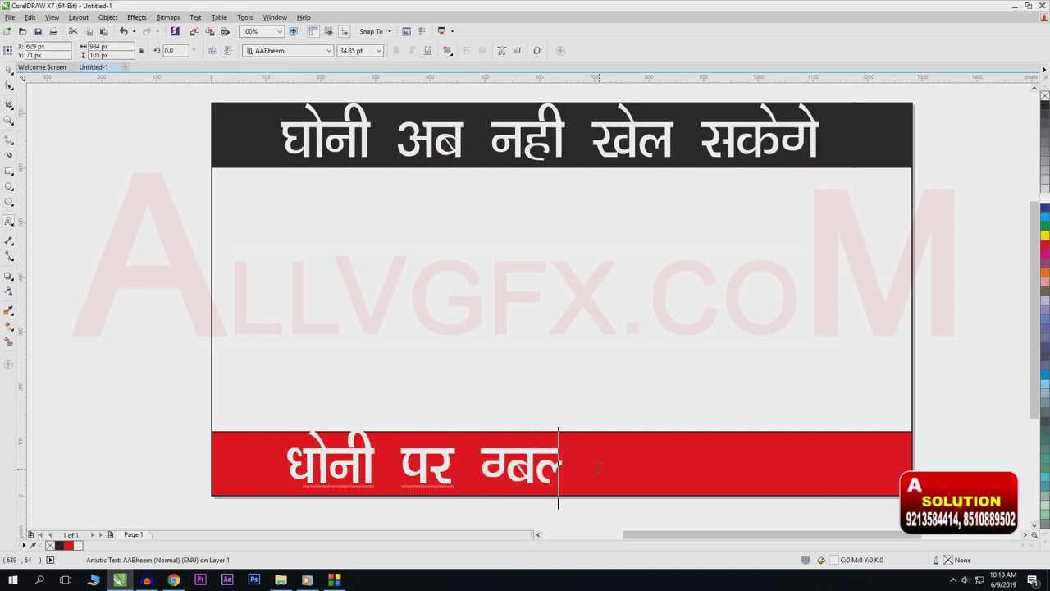
type("्स पहन")
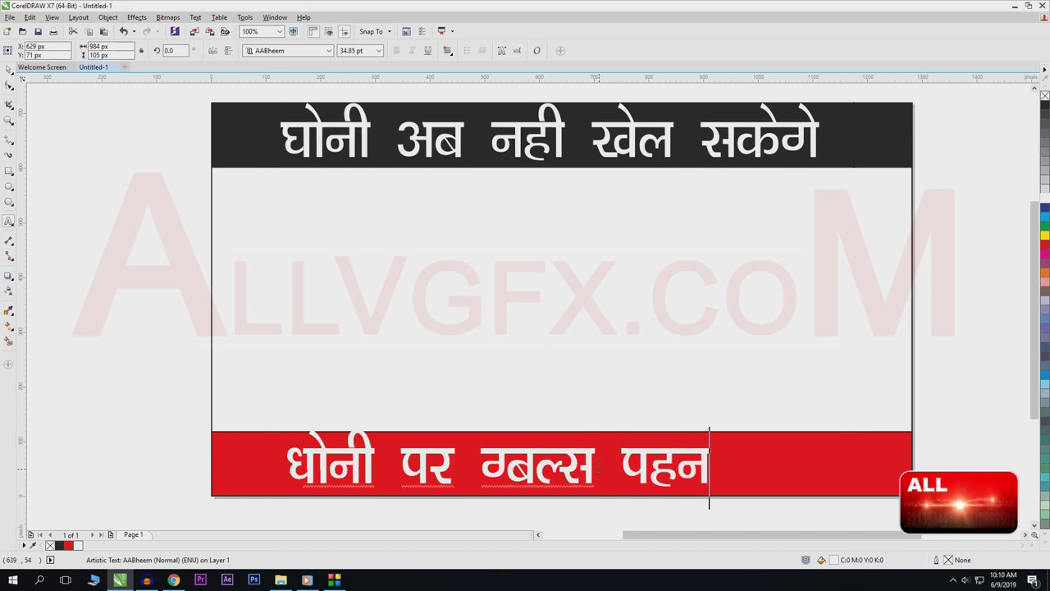
type("ने पर")
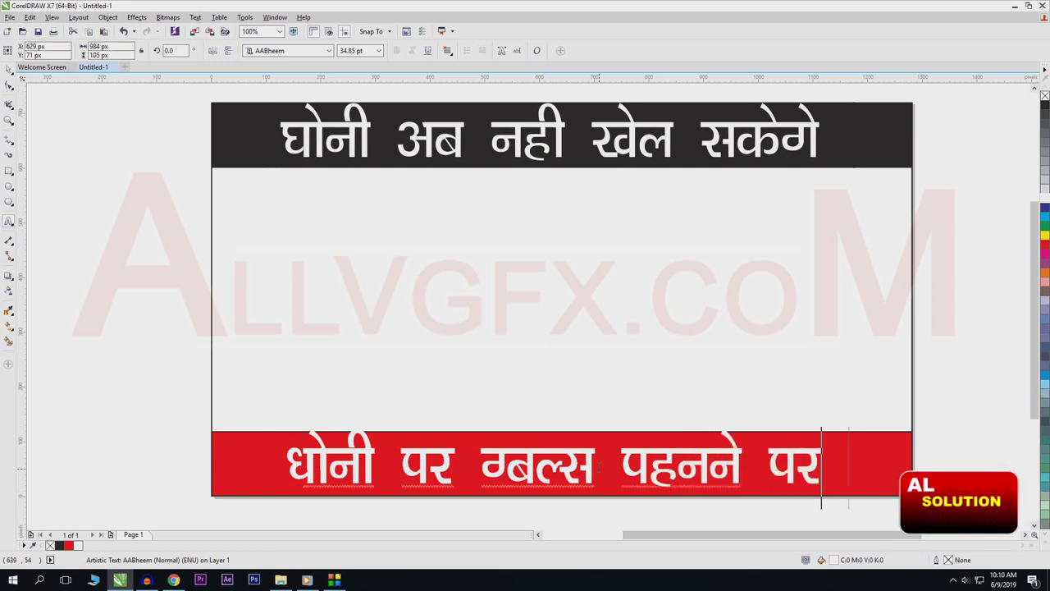
type(" बैन")
key("ctrl+space")
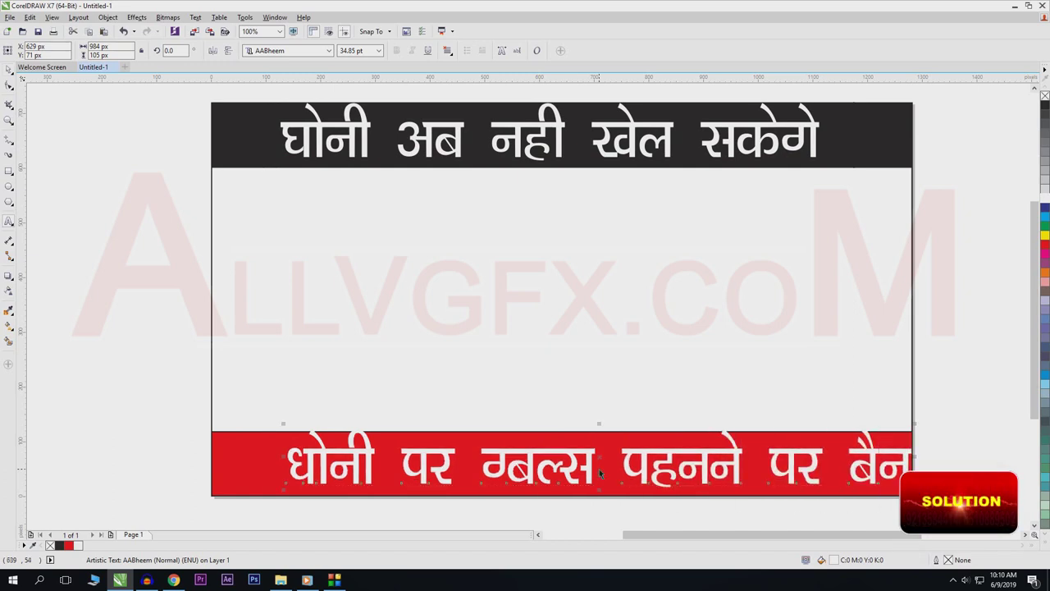
Centre the new headline on the red band, lower the band's top edge slightly, and fit the page in view.
left_click(230, 478, "shift")
key("e")
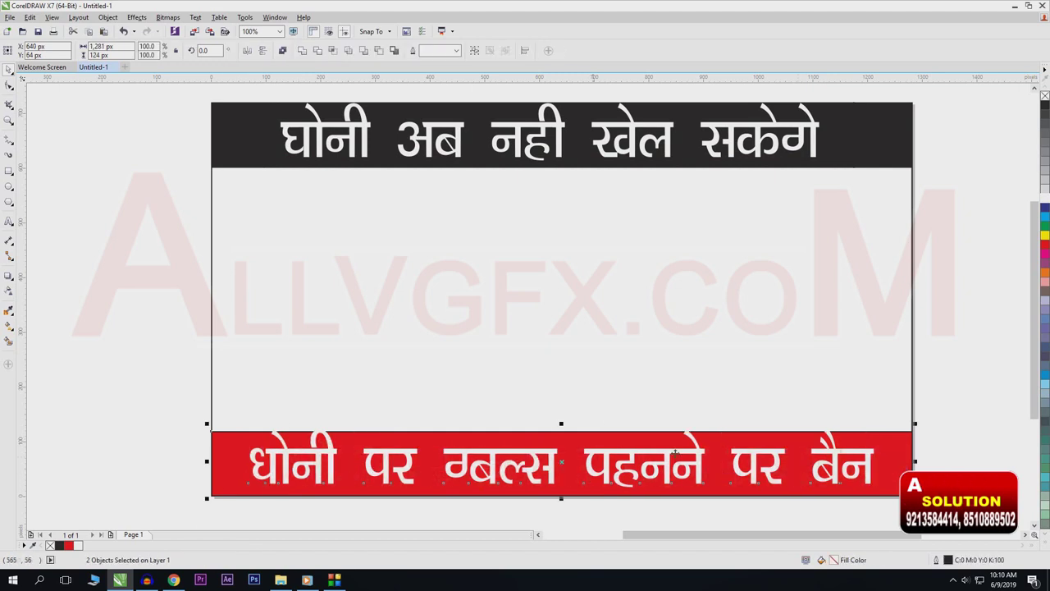
left_click_drag(553, 432, 553, 435)
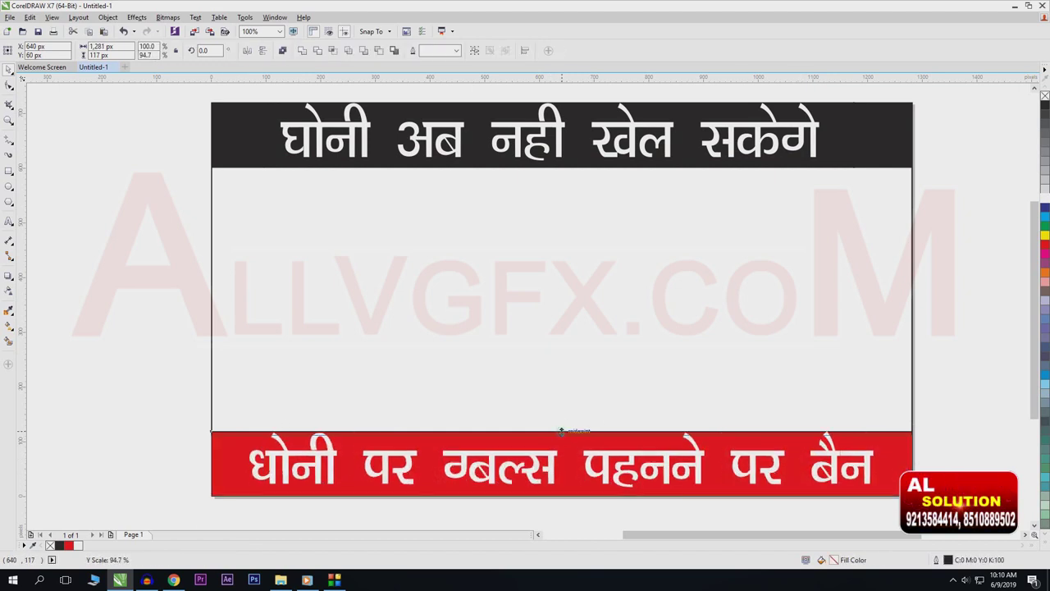
left_click(947, 386)
scroll(863, 380, "down", 3)
scroll(504, 218, "up", 1)
left_click_drag(485, 219, 977, 504)
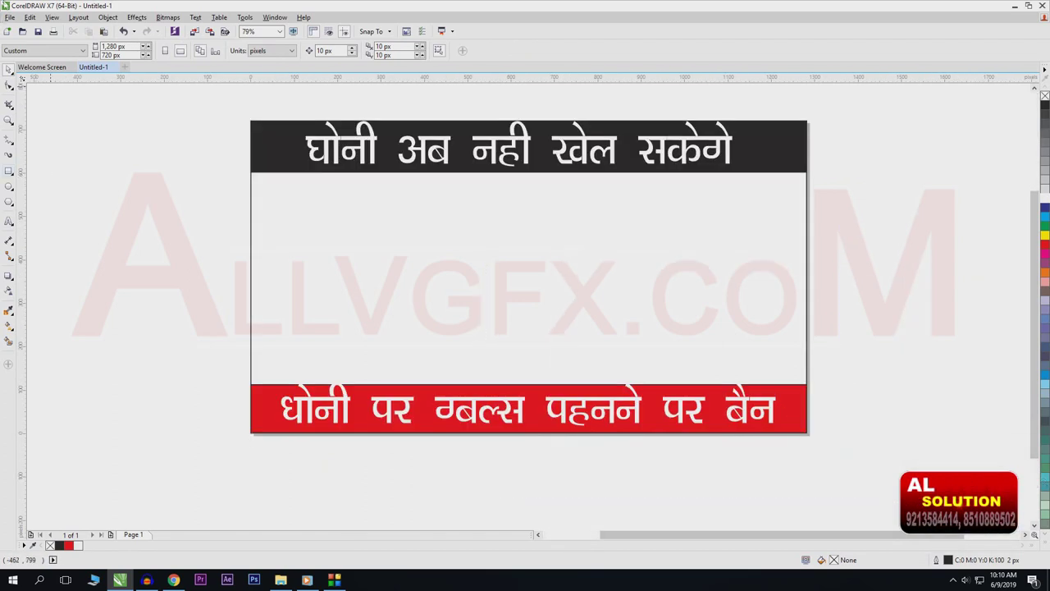
Try importing a photo from the canvas right-click menu, then cancel the file browser.
right_click(112, 160)
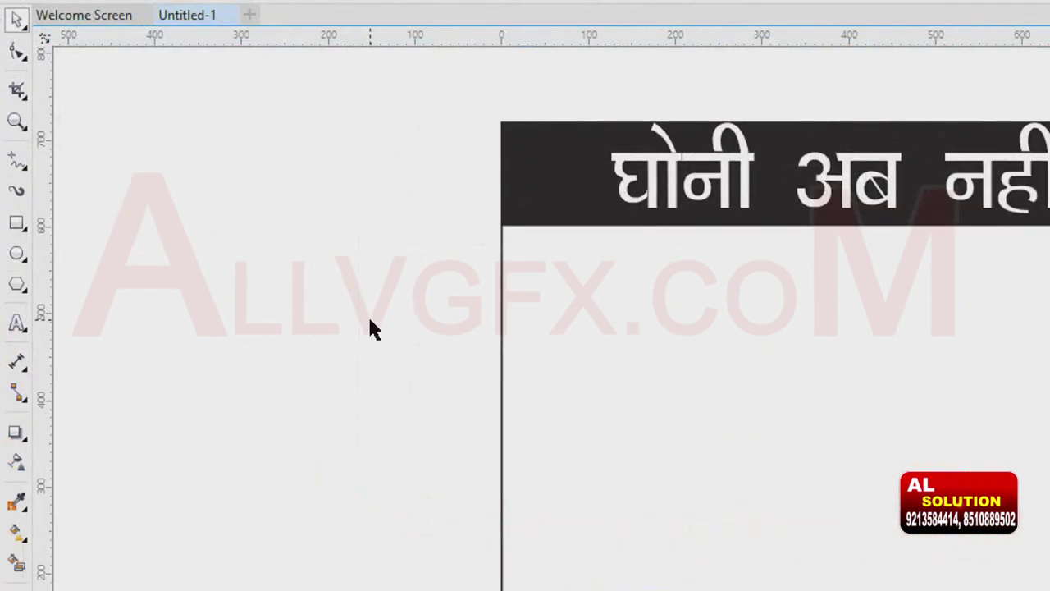
right_click(368, 323)
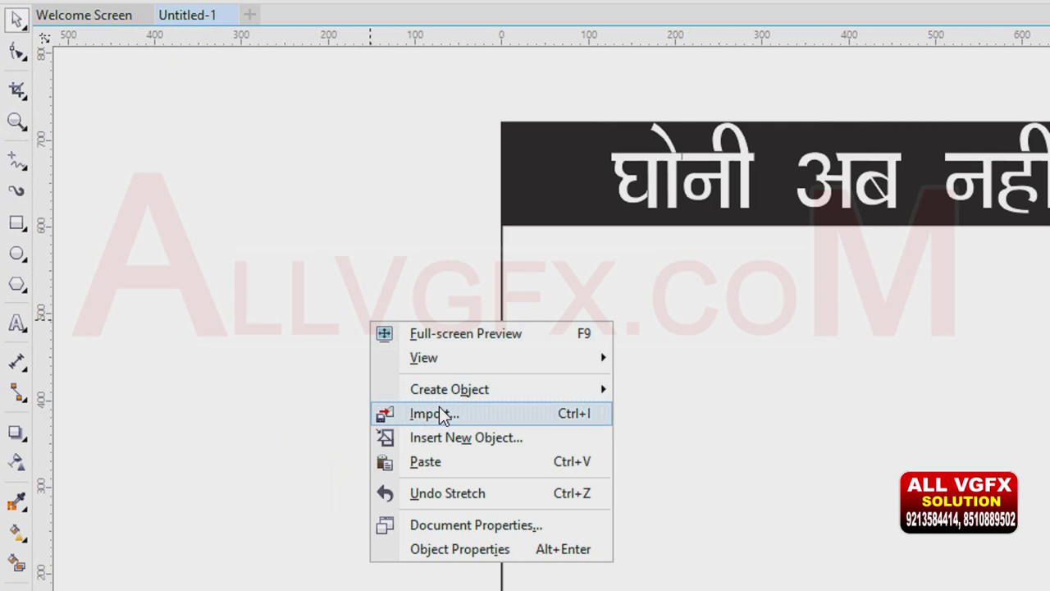
left_click(491, 415)
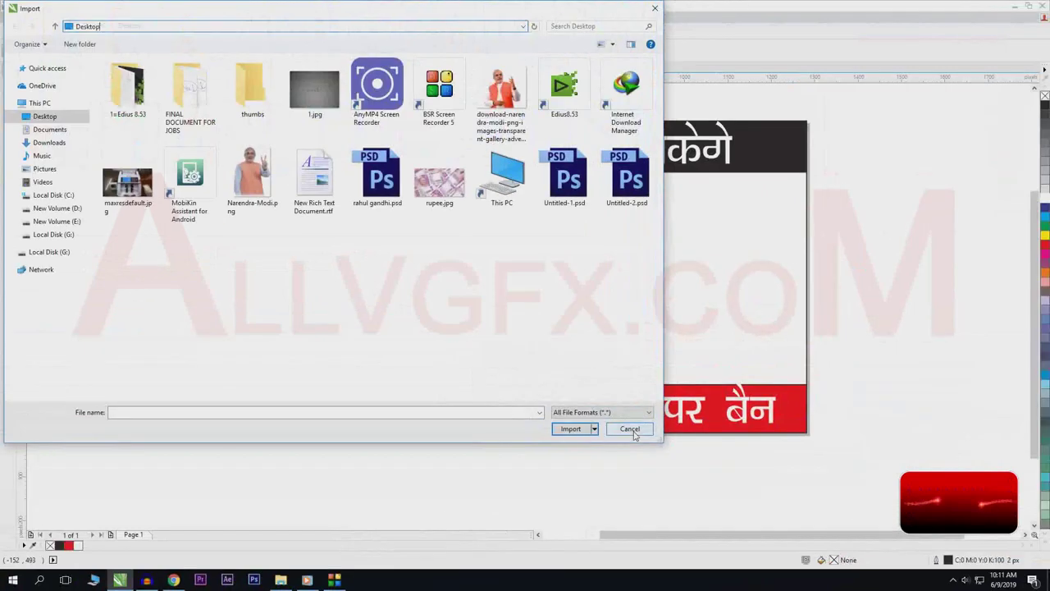
left_click(632, 429)
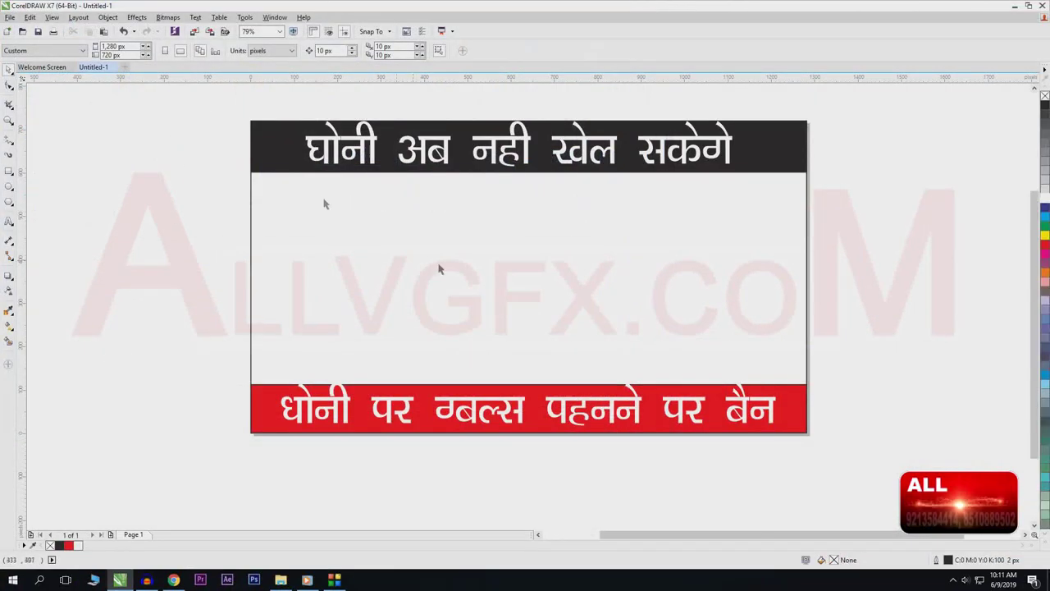
right_click(115, 238)
Import the BCCI crest photo and 7.jpg from E: > MIDIATALK NEWS > Still > 0905.
left_click(10, 16)
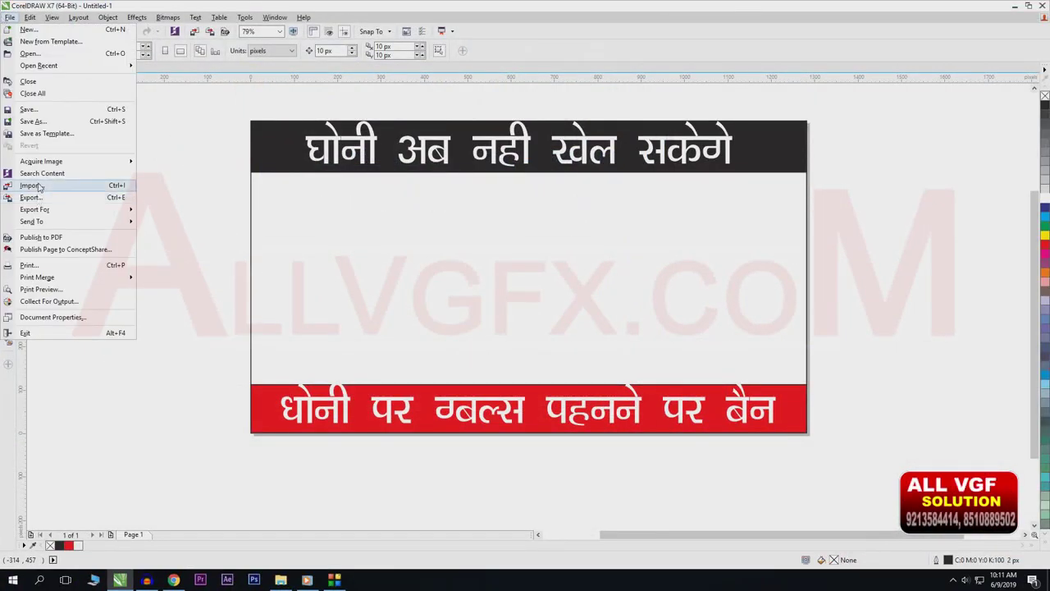
left_click(31, 186)
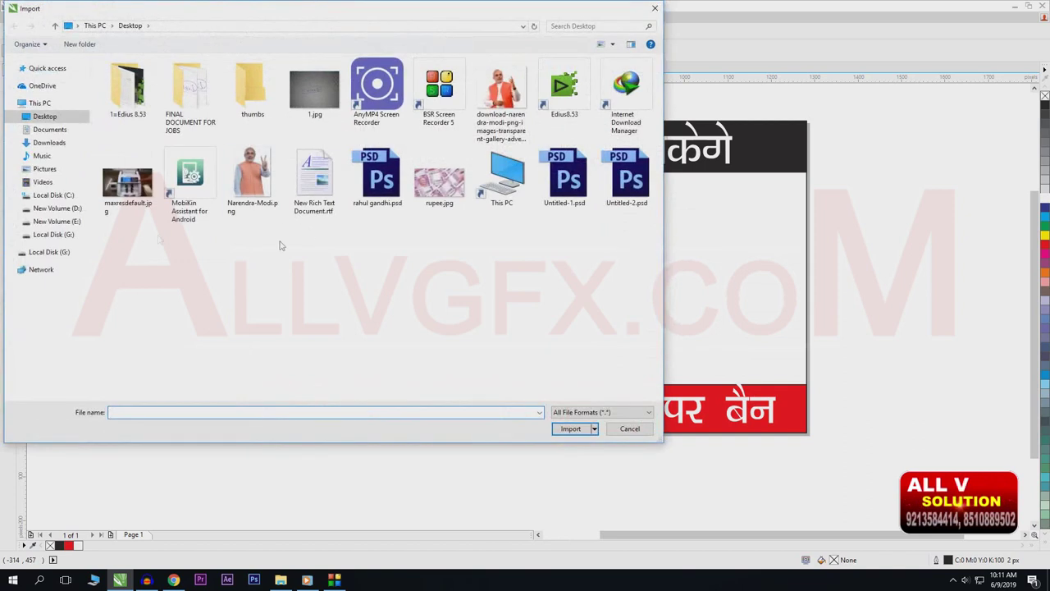
left_click(64, 221)
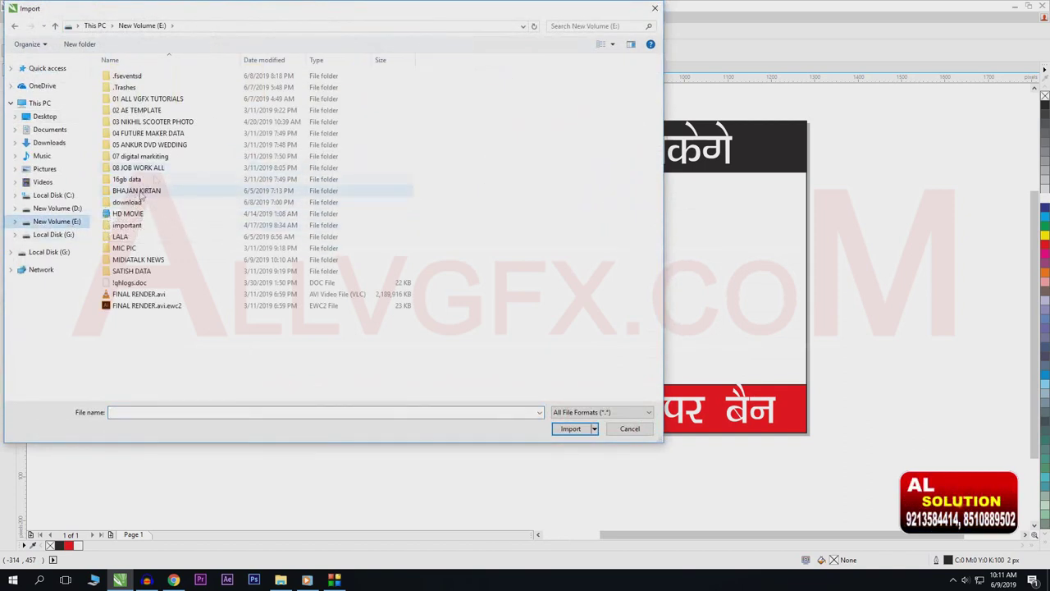
double_click(136, 259)
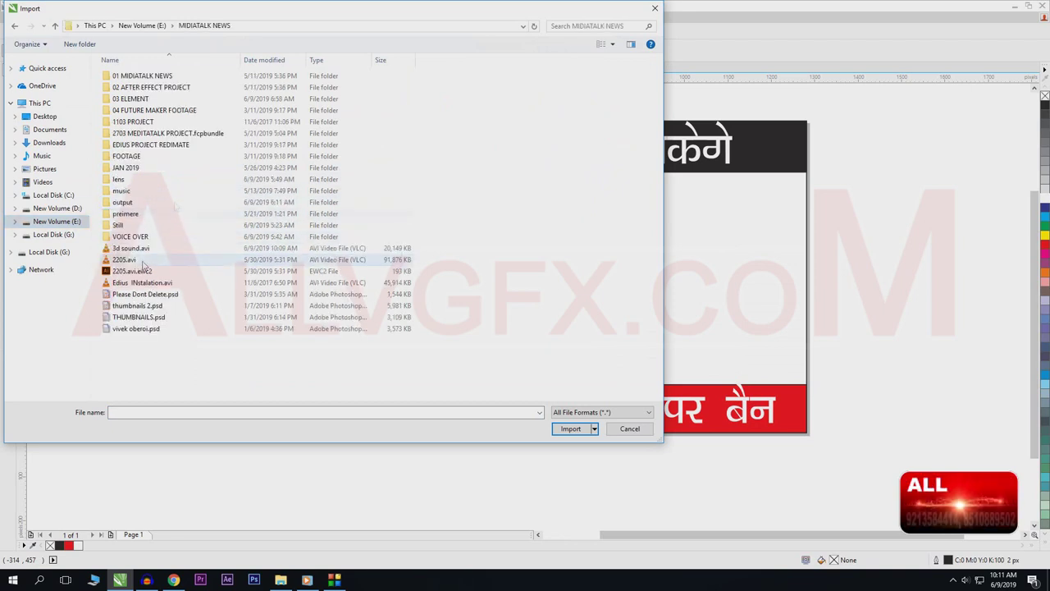
double_click(120, 226)
double_click(130, 97)
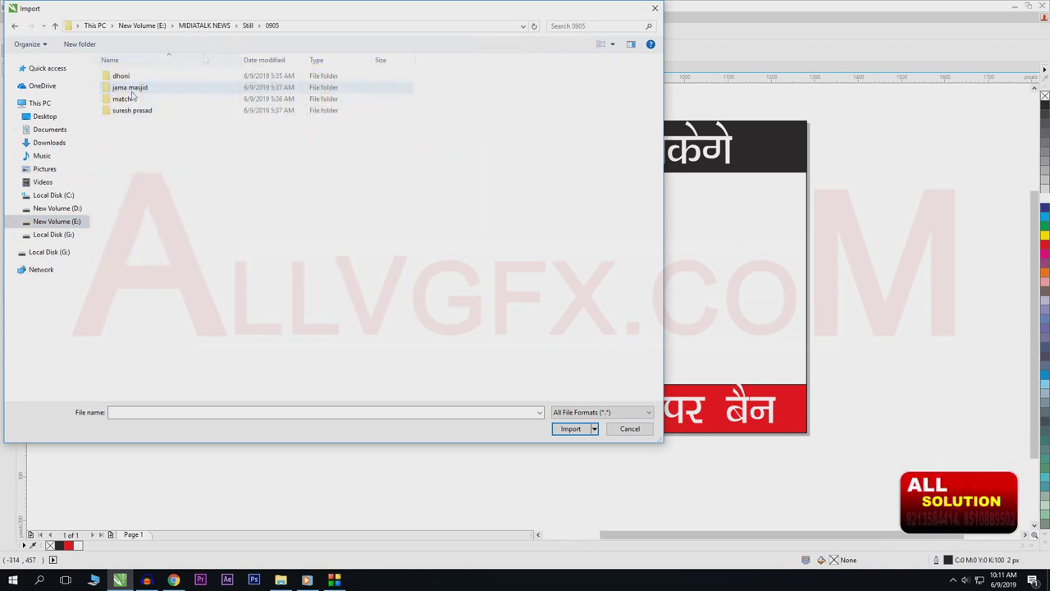
double_click(121, 77)
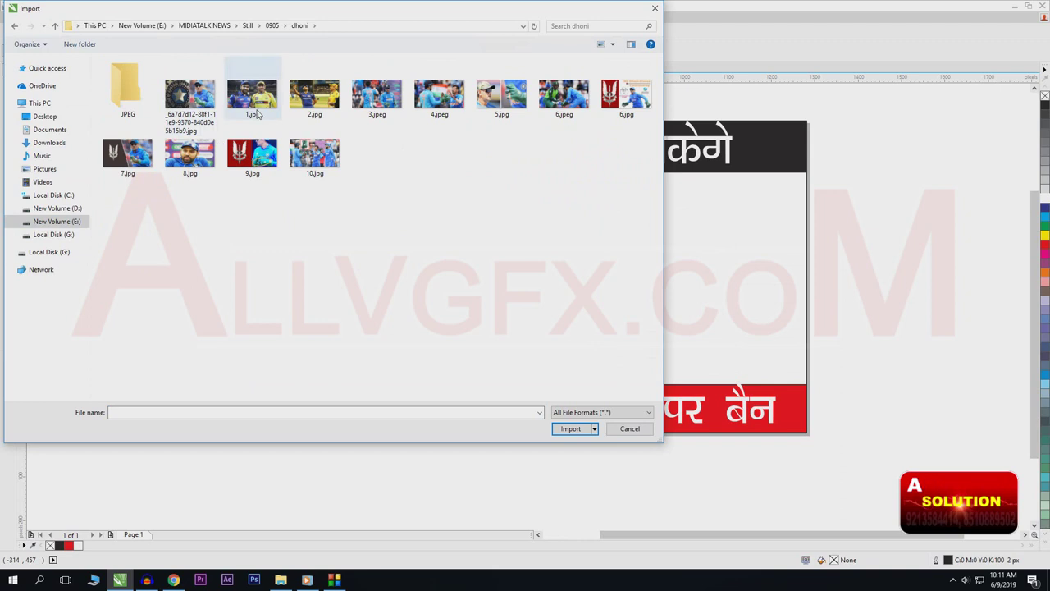
left_click(191, 100)
left_click(127, 154, "ctrl")
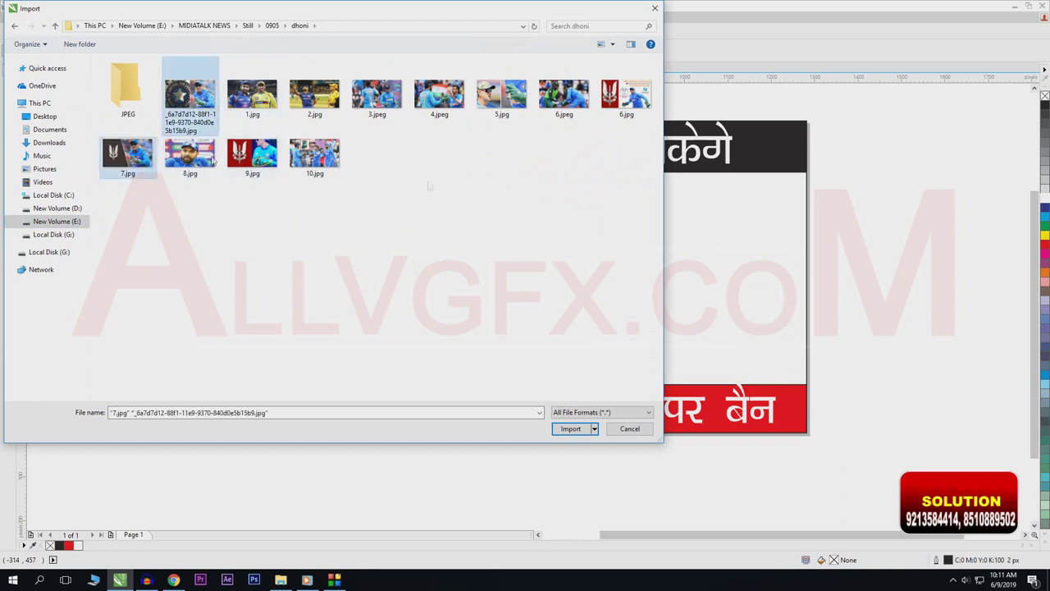
left_click(570, 428)
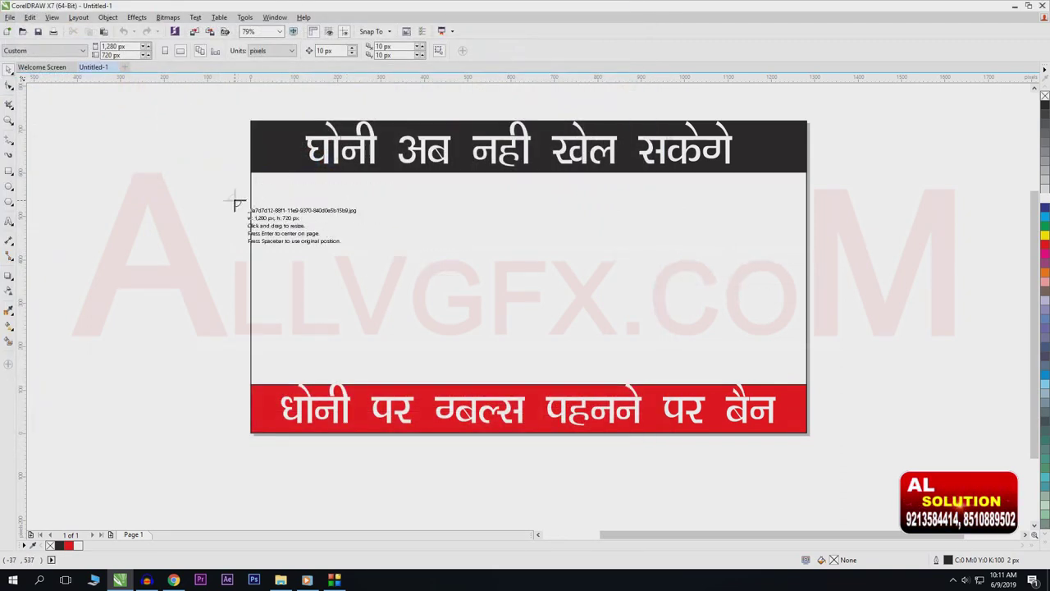
Place both imported photos on and beside the page, then zoom in on them.
left_click(236, 202)
left_click(819, 216)
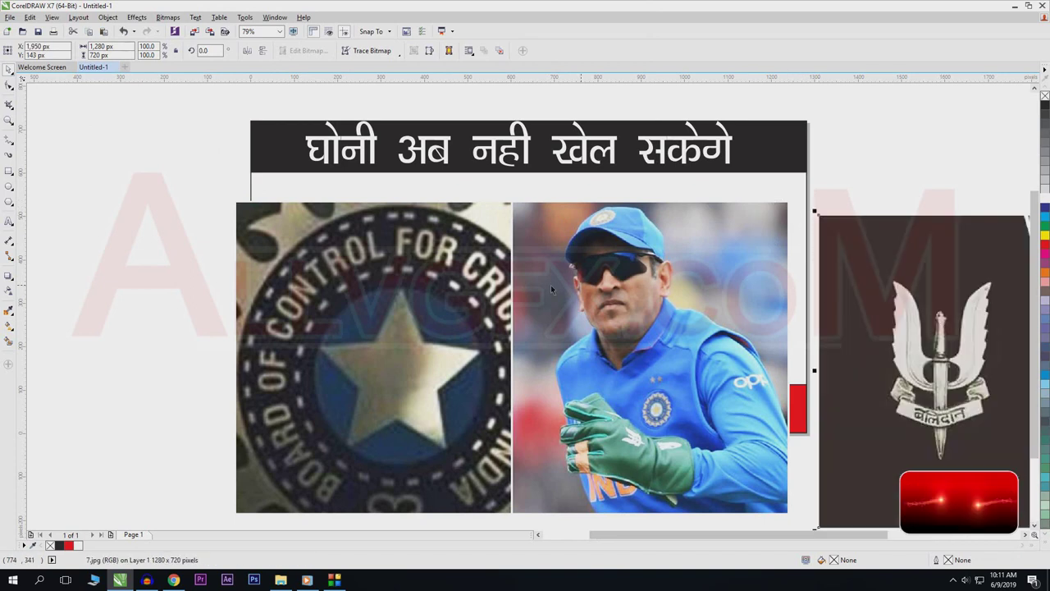
key("F8")
scroll(451, 258, "down", 3)
left_click_drag(301, 190, 886, 384)
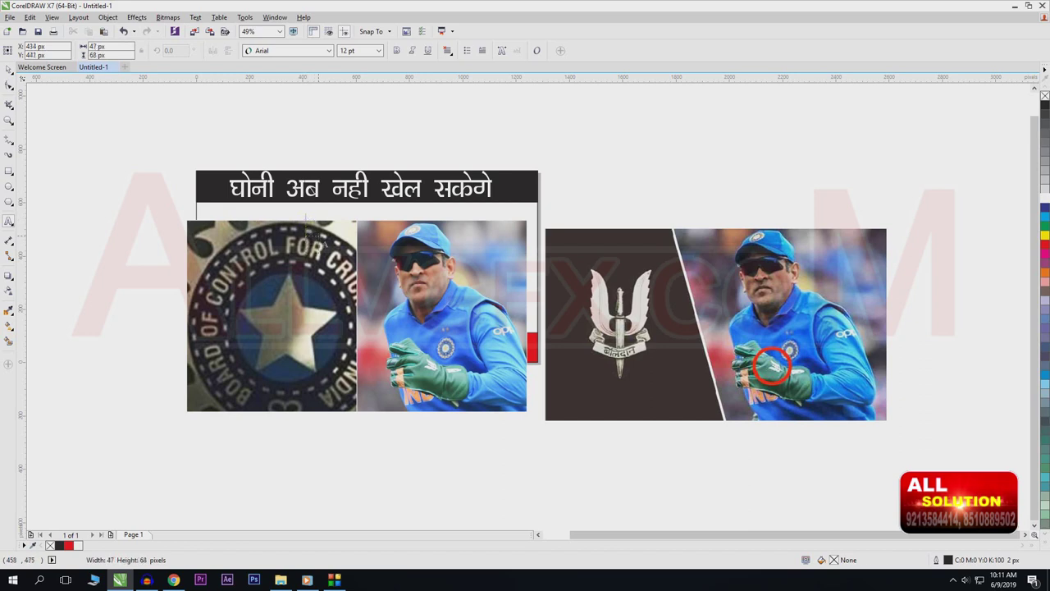
Shrink the BCCI crest photo to about half, move it under the header and stretch it to 628 × 353 px.
left_click(305, 230)
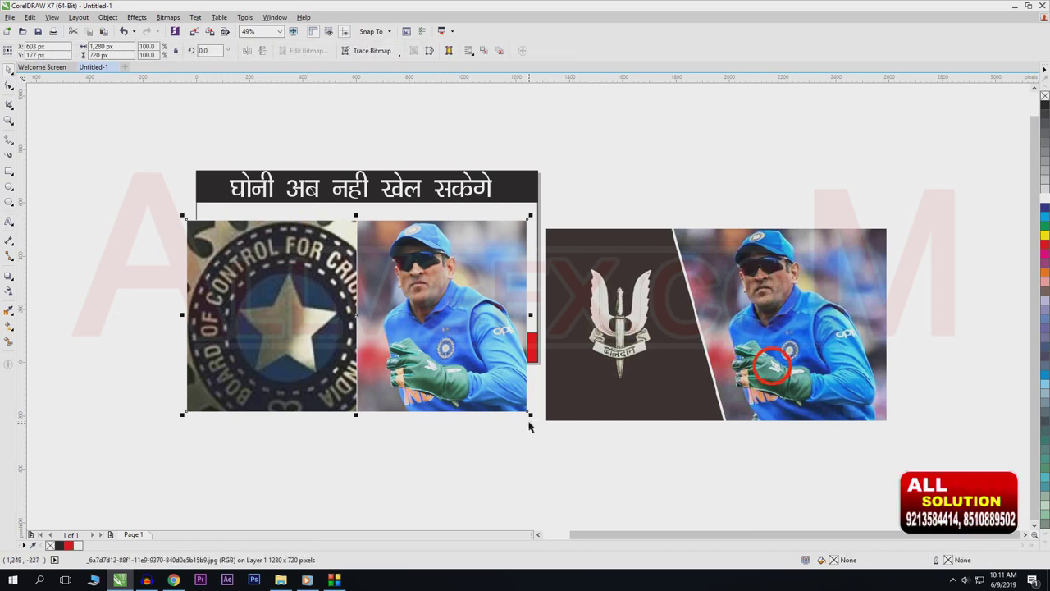
left_click_drag(527, 411, 354, 313)
left_click_drag(277, 261, 288, 245)
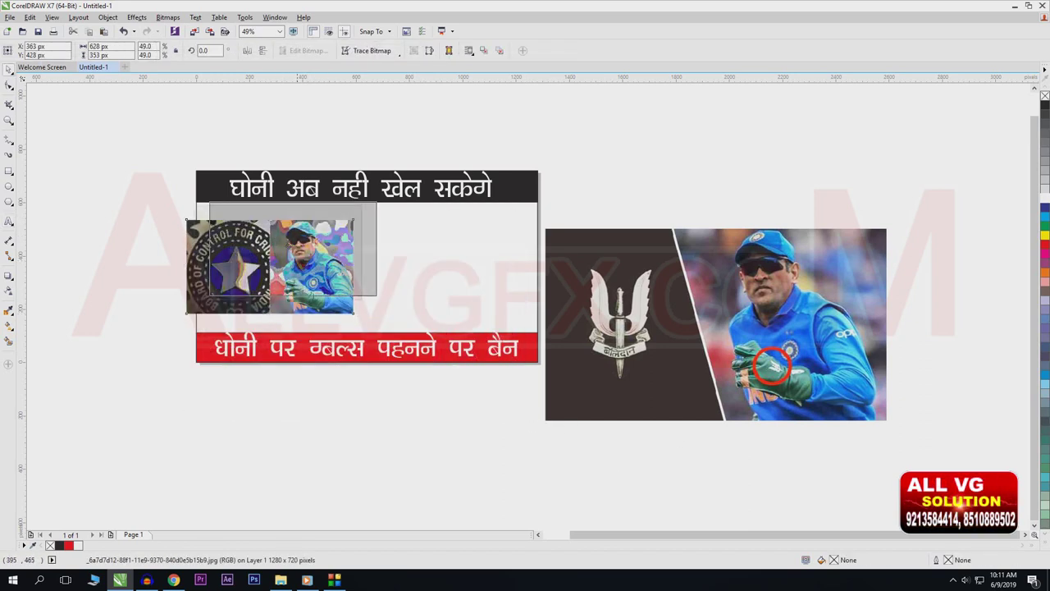
scroll(455, 273, "up", 1)
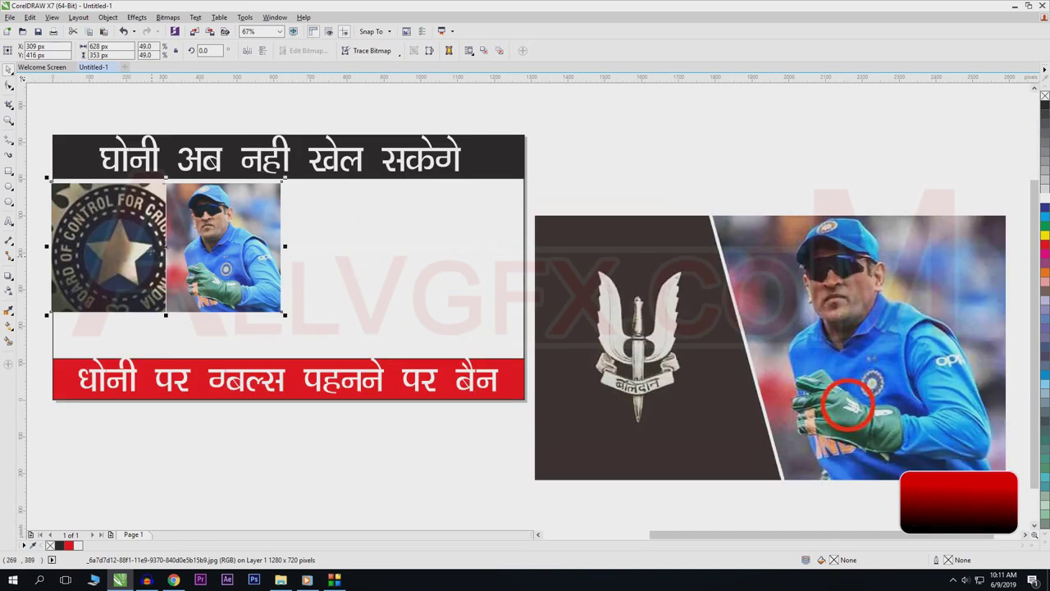
left_click_drag(156, 251, 159, 247)
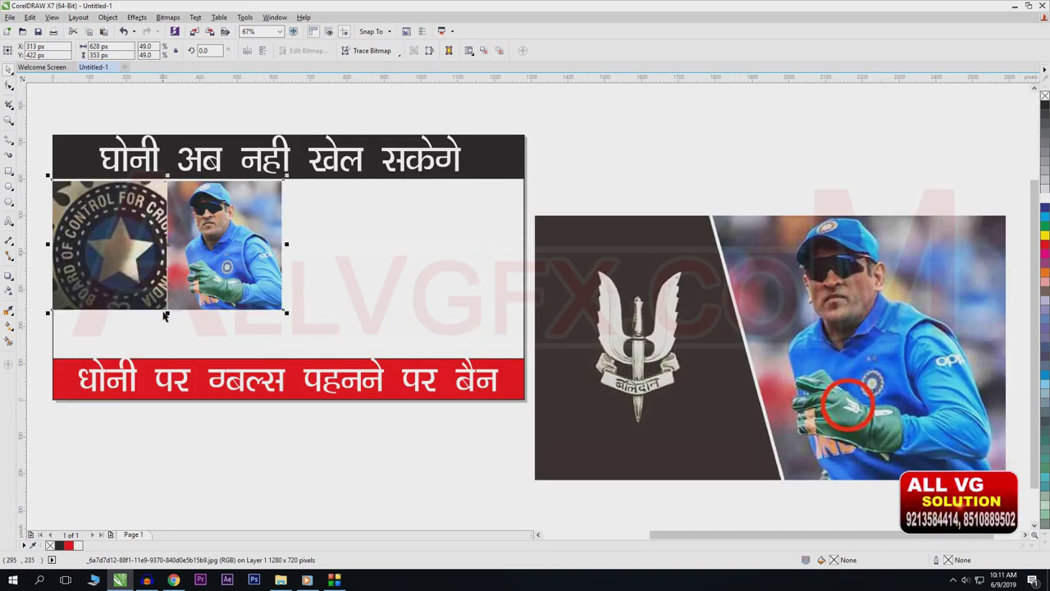
left_click_drag(166, 313, 158, 358)
left_click_drag(776, 357, 518, 319)
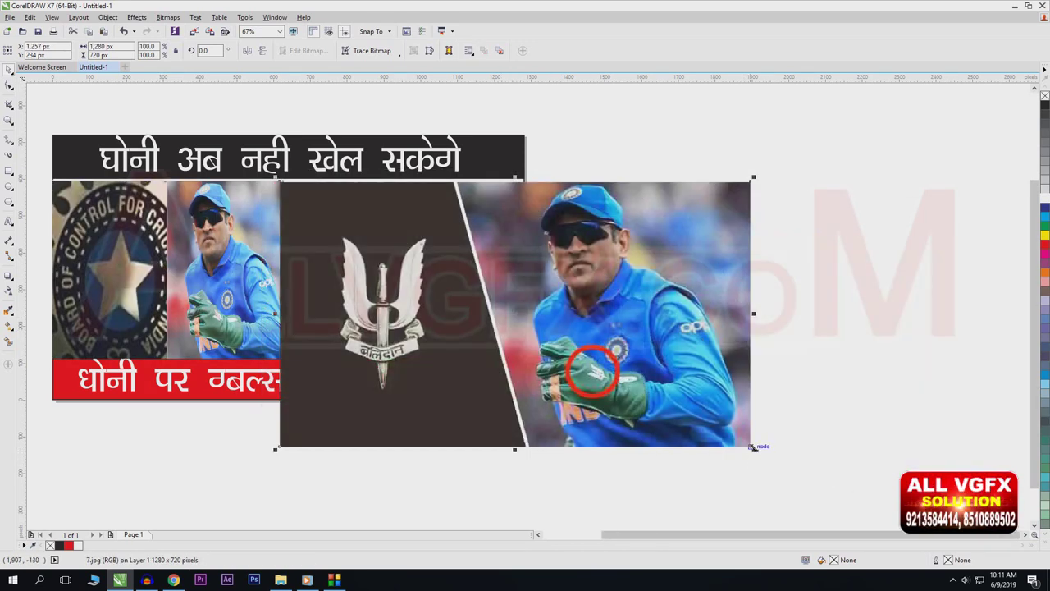
Shrink the Balidaan photo by its corner handle to fit beside the first photo.
left_click_drag(752, 460, 526, 322)
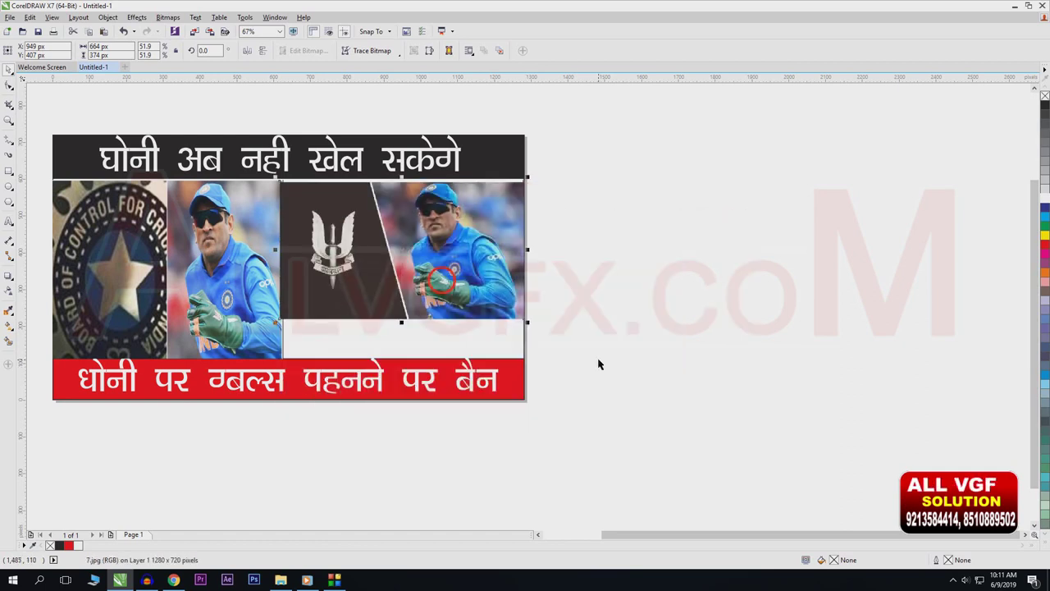
key("shift+F4")
key("F8")
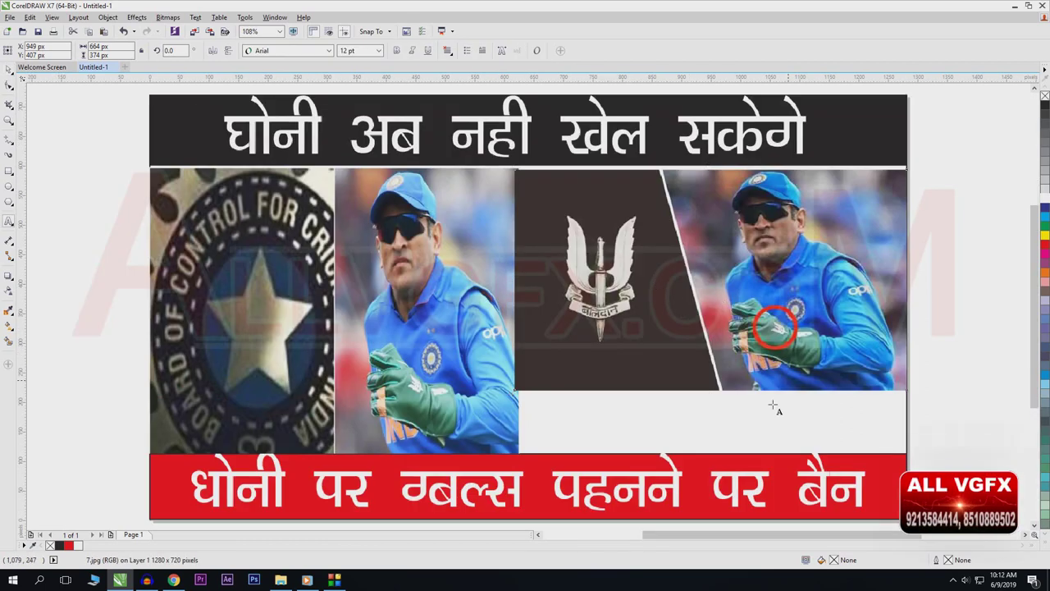
key("space")
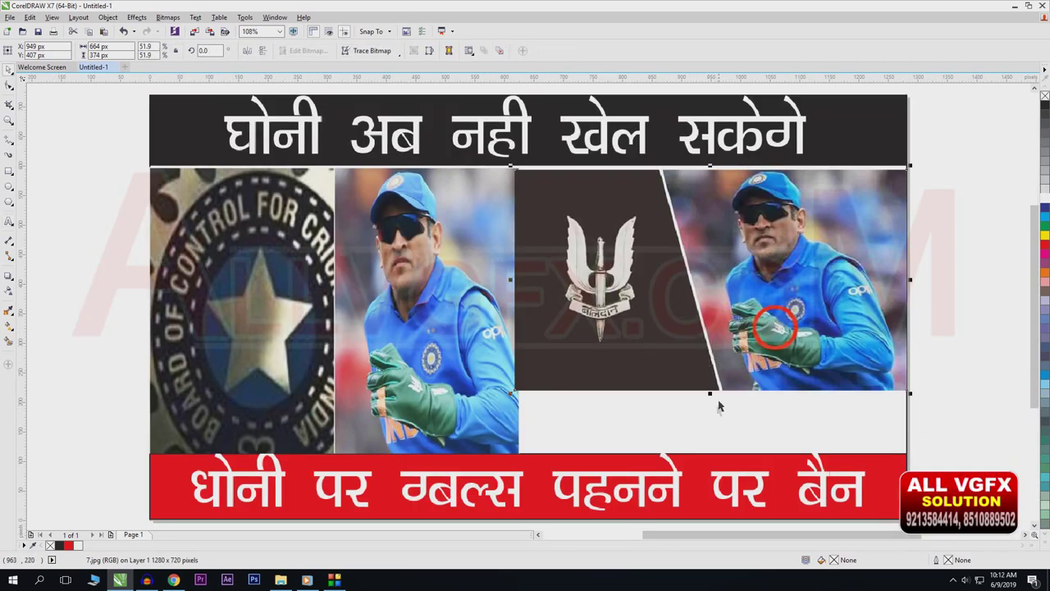
Stretch both photos to meet the black header and red footer bars, then zoom in on the design.
left_click_drag(710, 394, 710, 455)
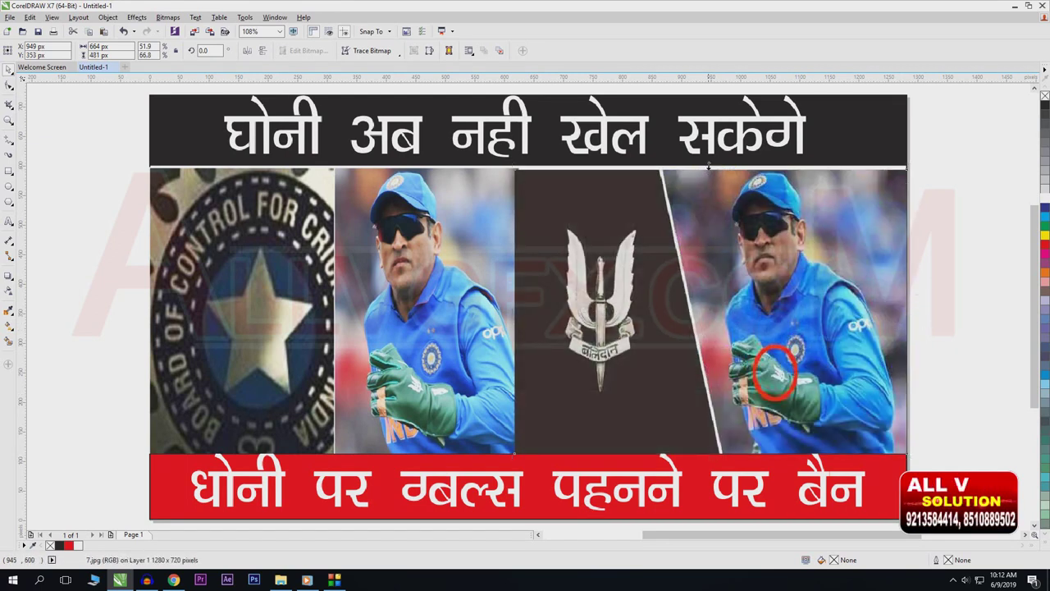
left_click_drag(710, 167, 706, 163)
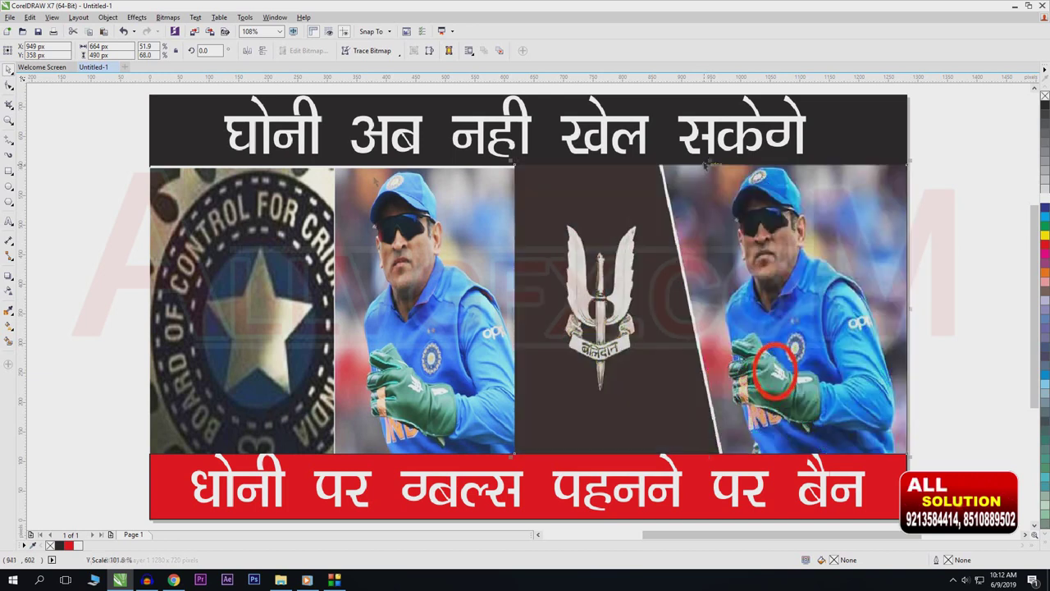
left_click(337, 164)
left_click_drag(334, 165, 334, 162)
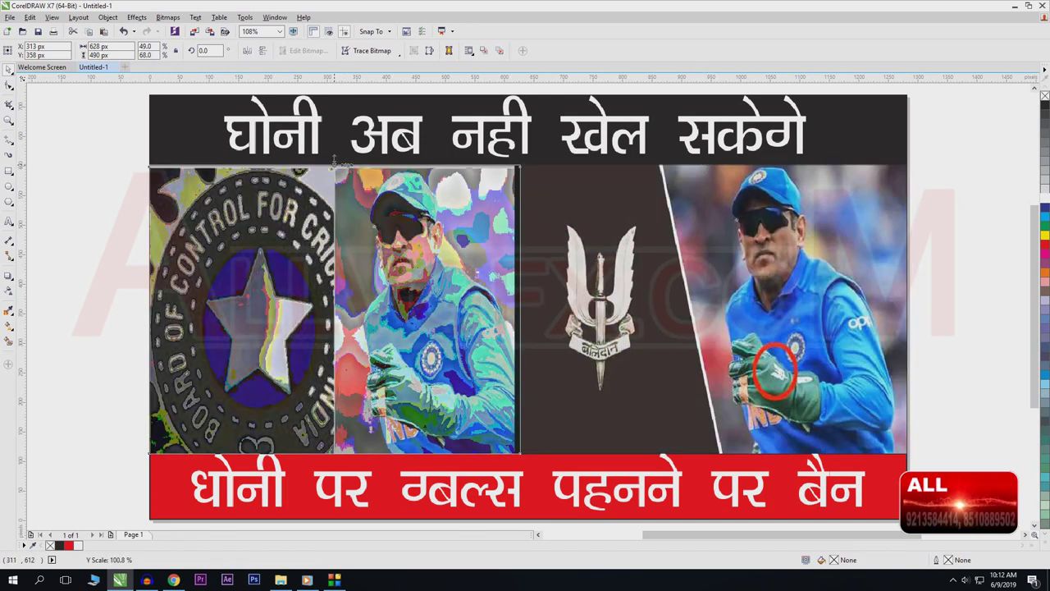
left_click(951, 260)
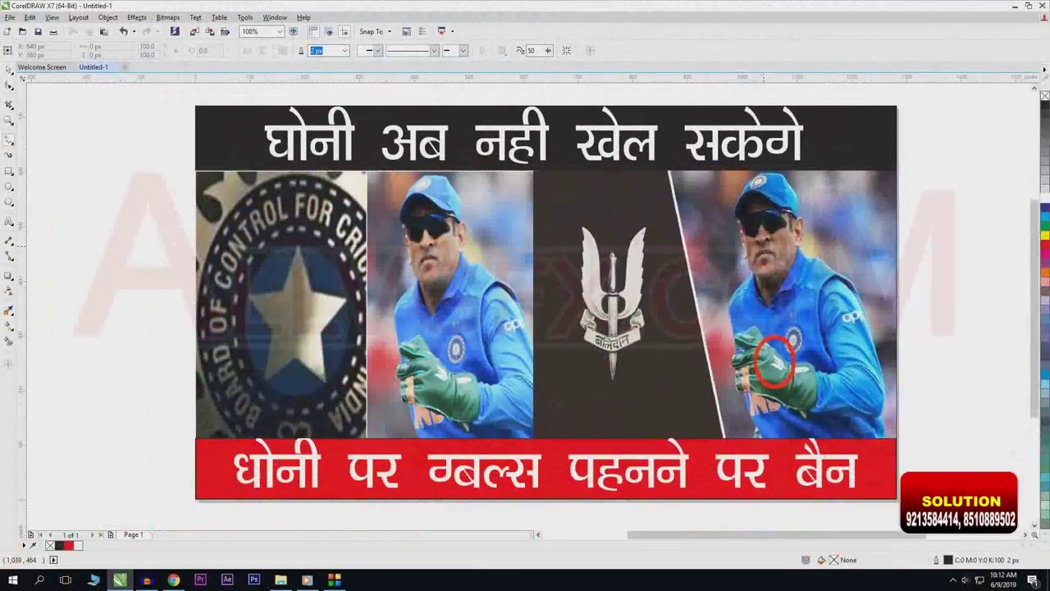
left_click_drag(462, 140, 869, 391)
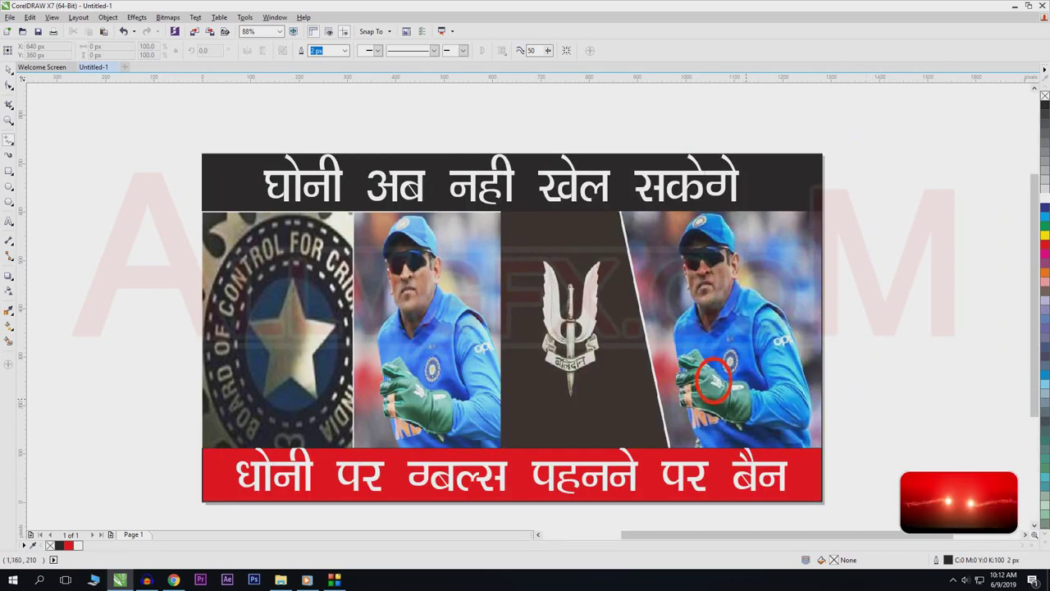
Delete the Balidaan photo, then import 1.jpg and place it on the page.
key("space")
left_click(682, 379)
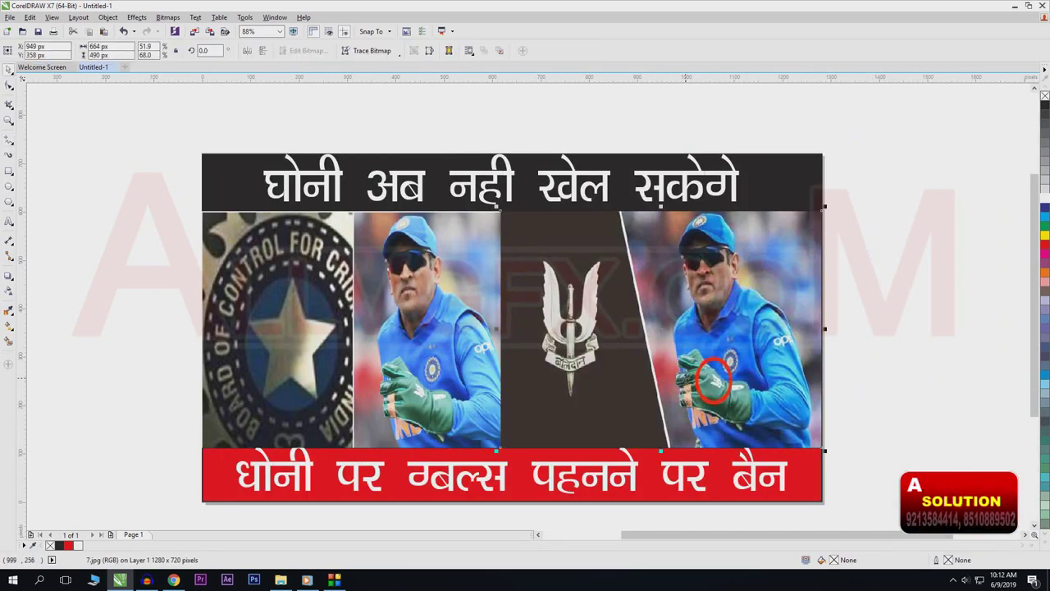
key("Delete")
key("ctrl+i")
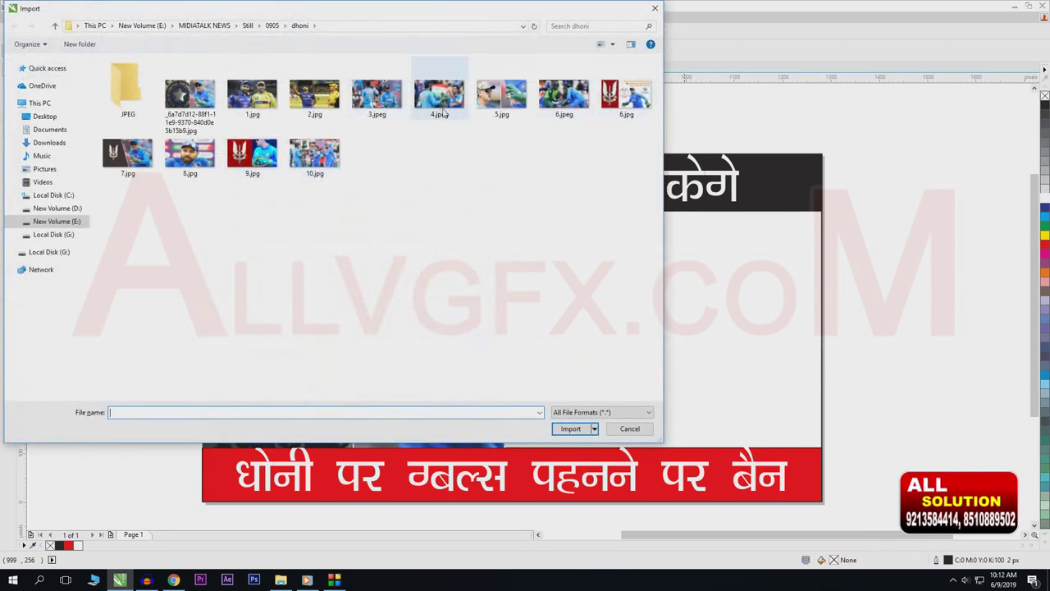
left_click(252, 94)
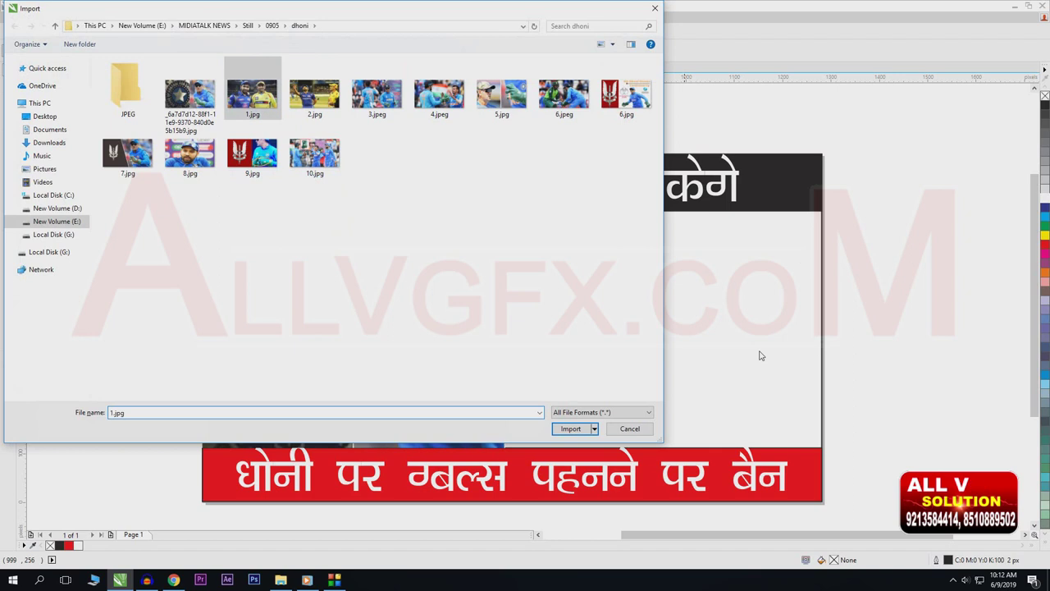
left_click(569, 428)
left_click(487, 279)
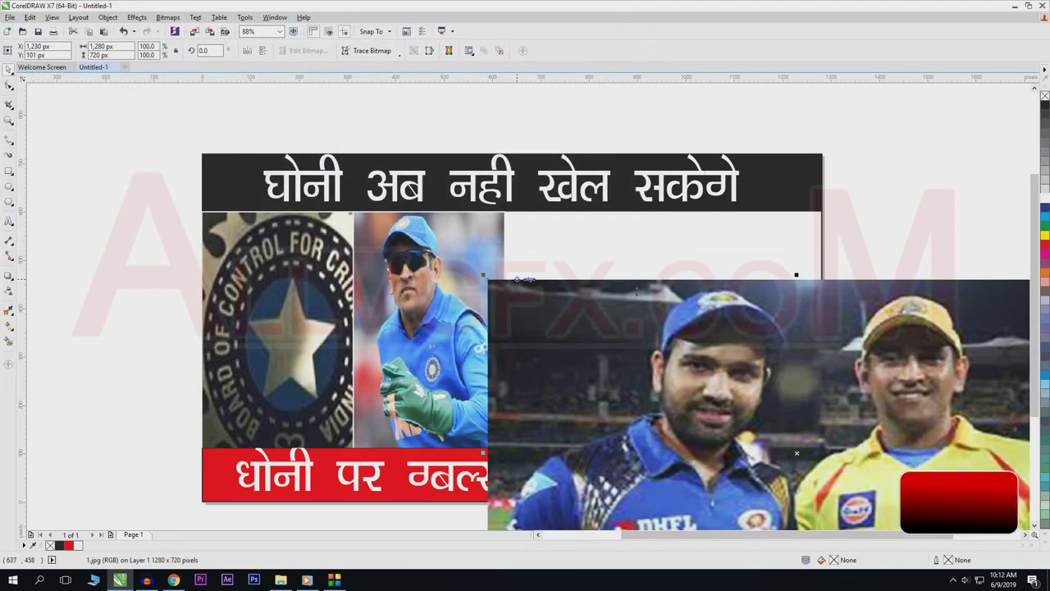
Shrink the two-players photo, move it into the right half and stretch it to the page edge and red bar.
left_click_drag(488, 279, 690, 392)
left_click_drag(780, 415, 593, 238)
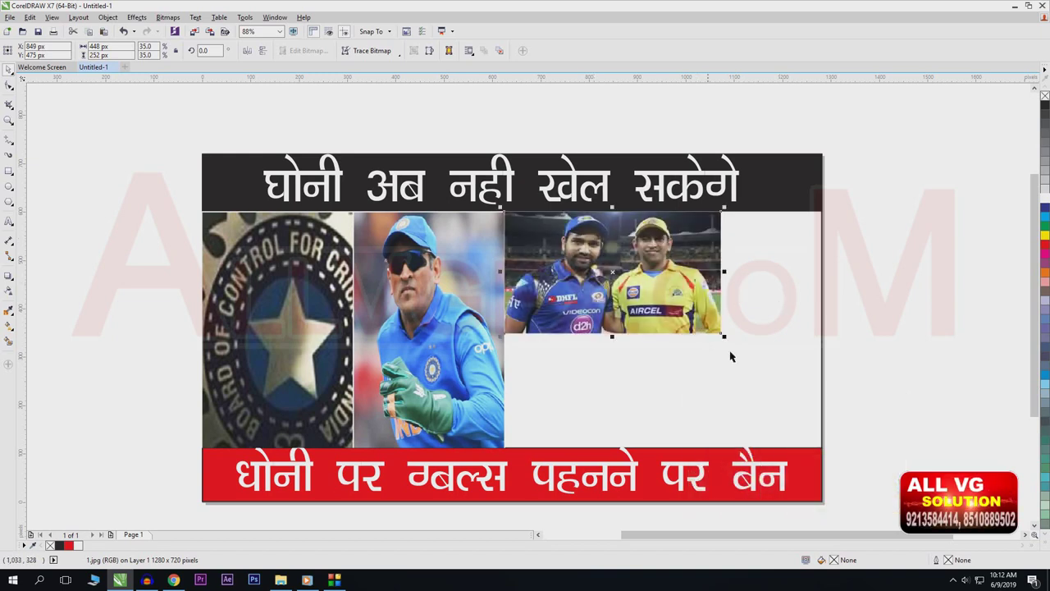
left_click_drag(724, 272, 824, 279)
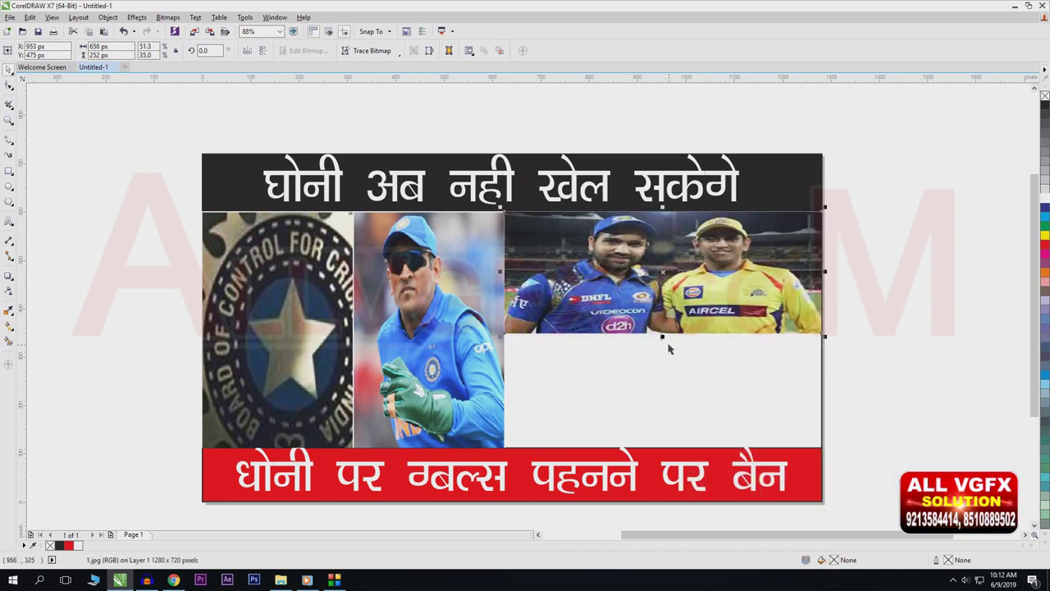
left_click_drag(662, 336, 661, 448)
left_click(906, 339)
scroll(850, 352, "down", 2)
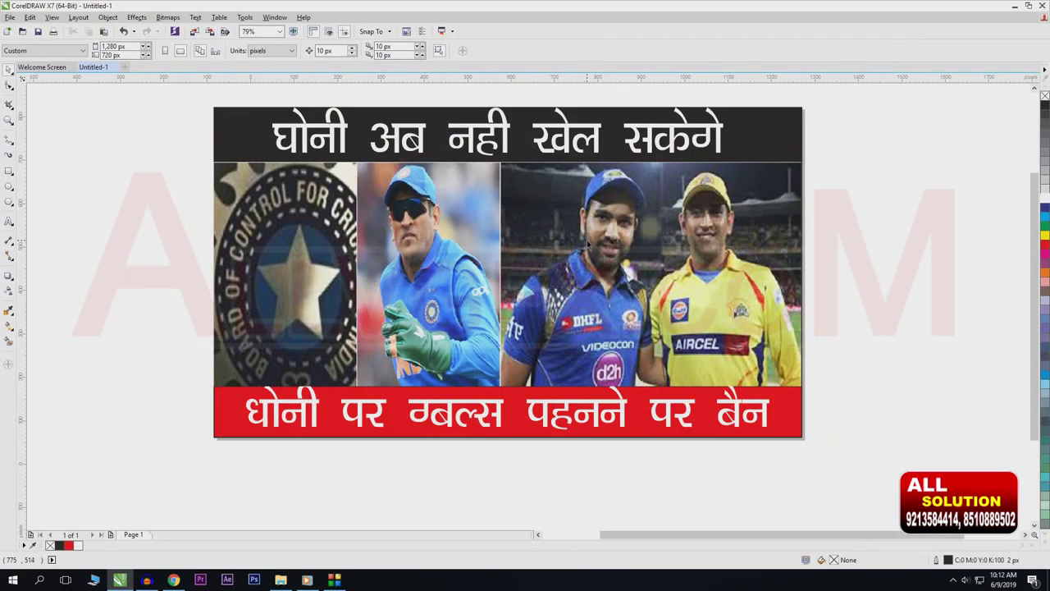
key("h")
left_click_drag(461, 265, 498, 305)
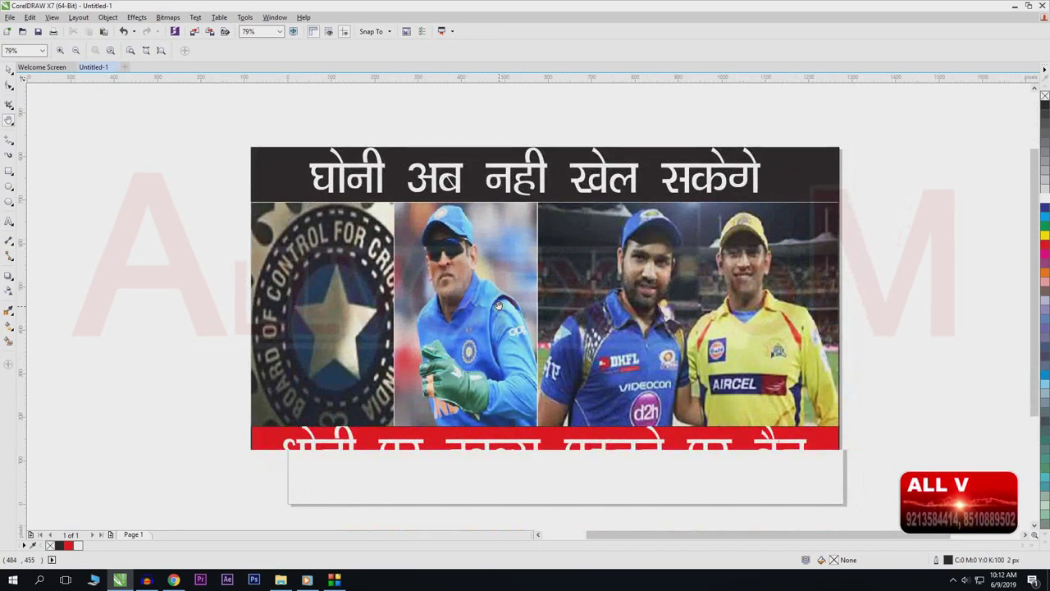
scroll(497, 306, "up", 2)
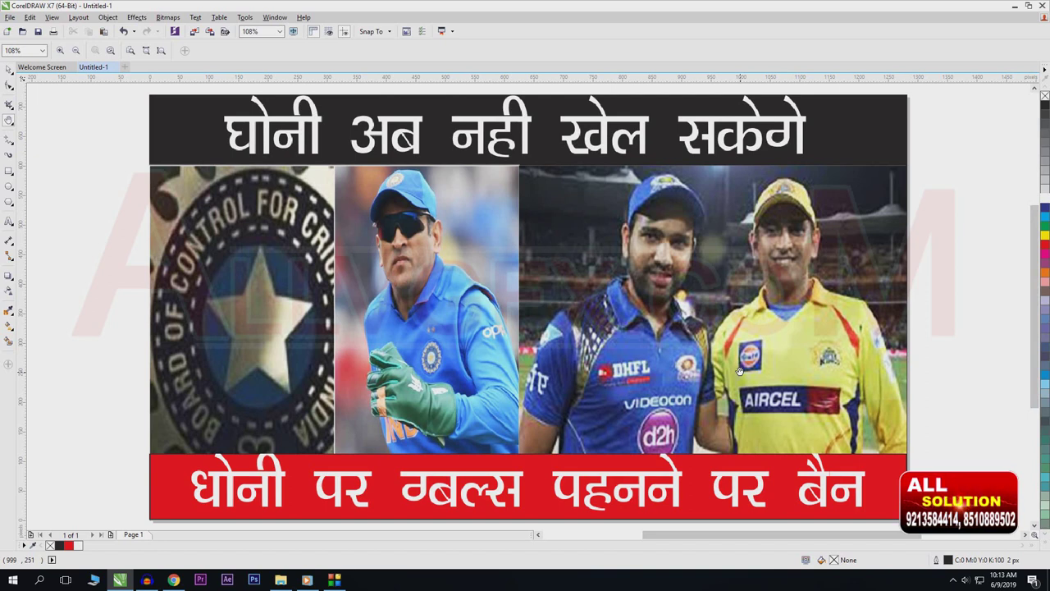
scroll(929, 335, "down", 1)
scroll(853, 316, "down", 1)
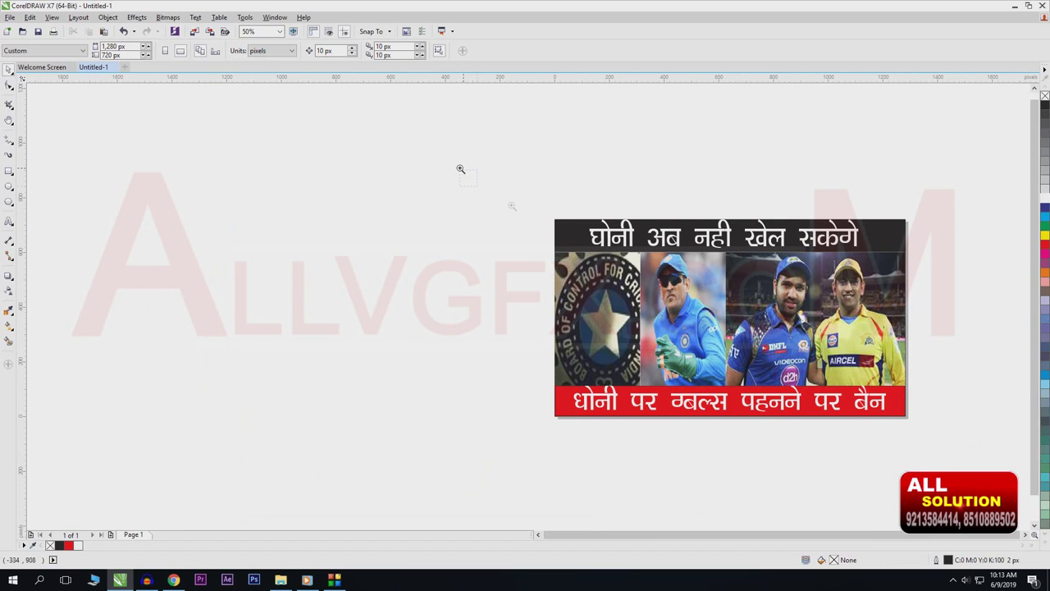
scroll(968, 459, "up", 1)
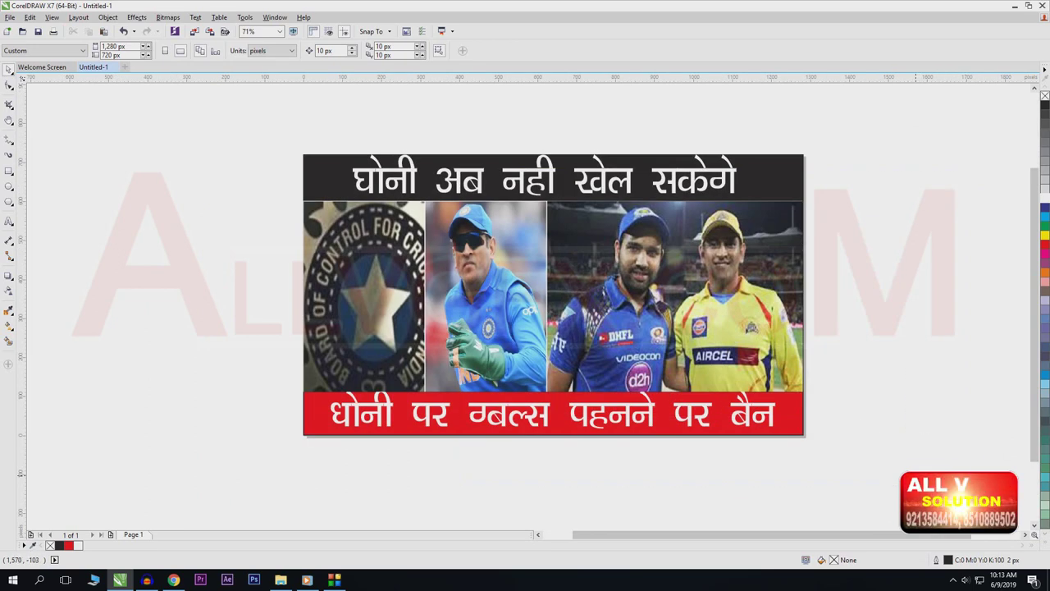